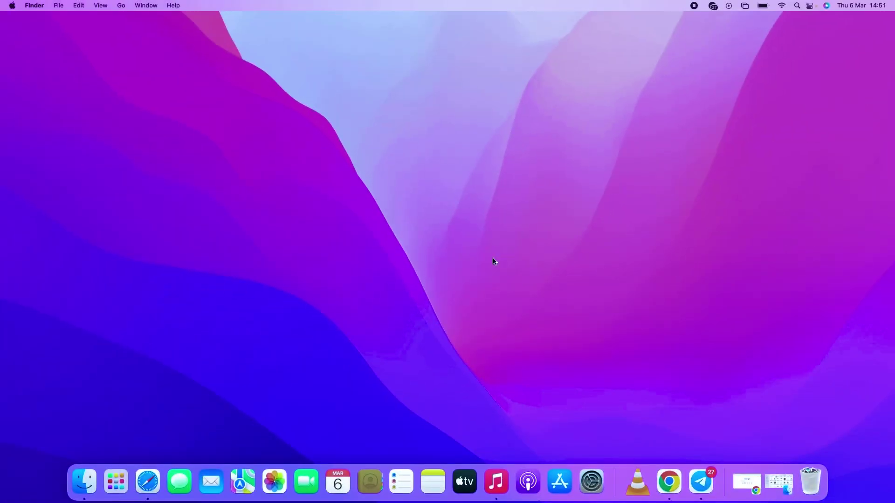
Switch to the Deriv charts page in the browser and examine the Volatility 100 Index's 5-minute price history from 4 to 6 March
key(ctrl+Right)
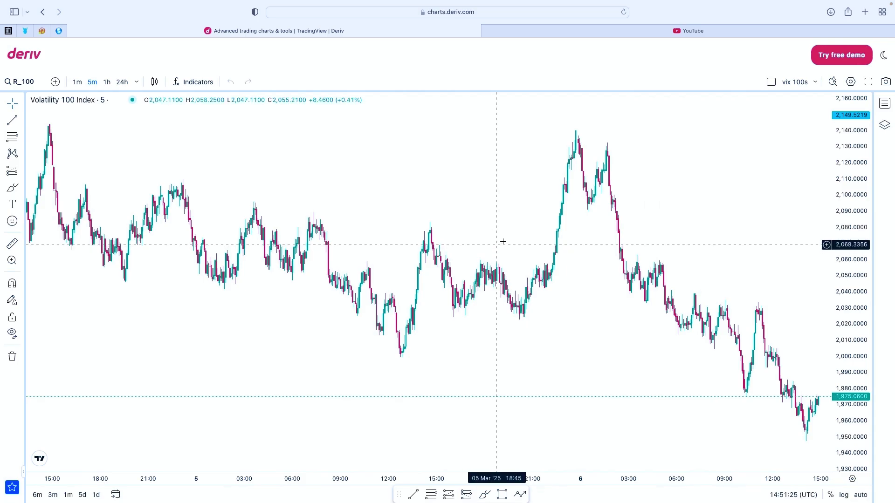
scroll(541, 306, down, 5)
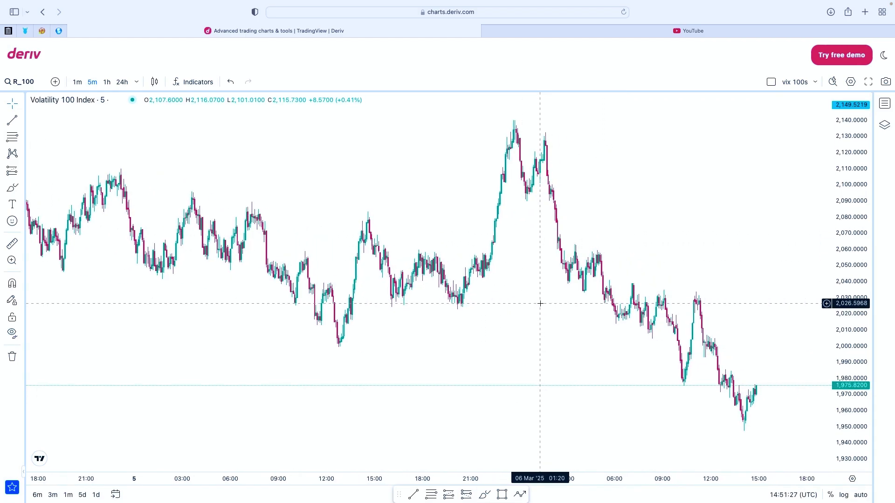
scroll(533, 304, up, 2)
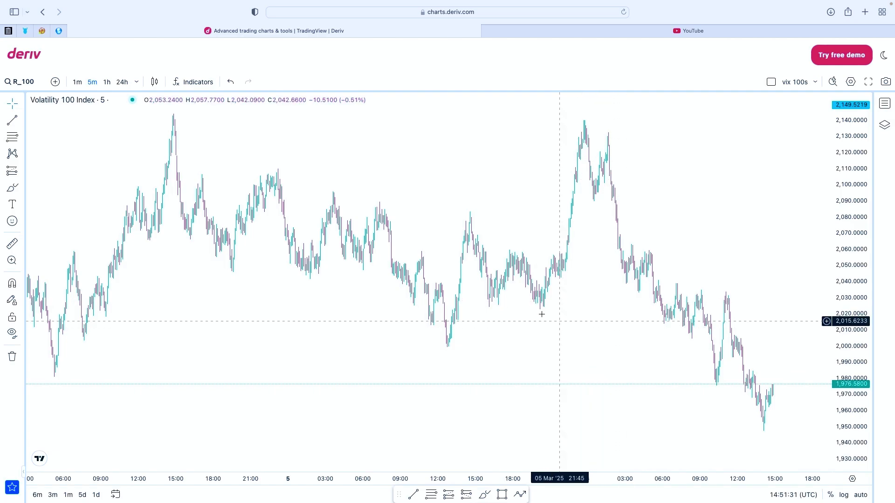
scroll(510, 300, down, 2)
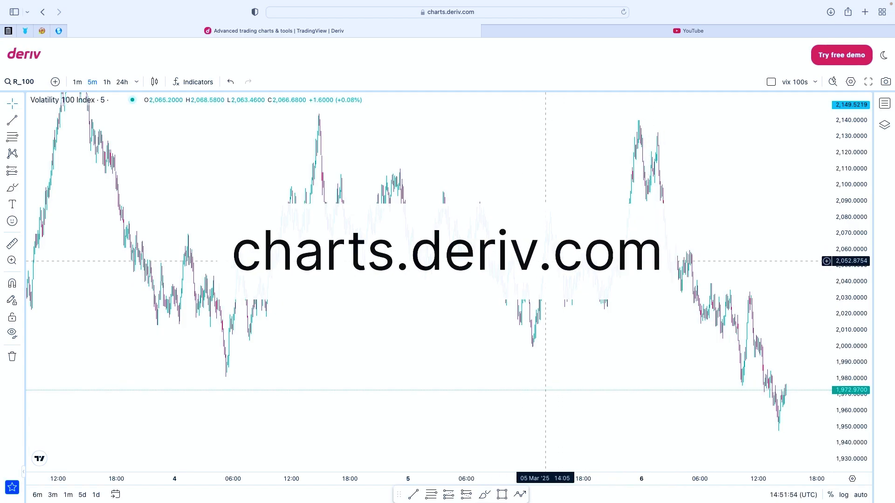
scroll(543, 264, up, 3)
scroll(543, 268, up, 2)
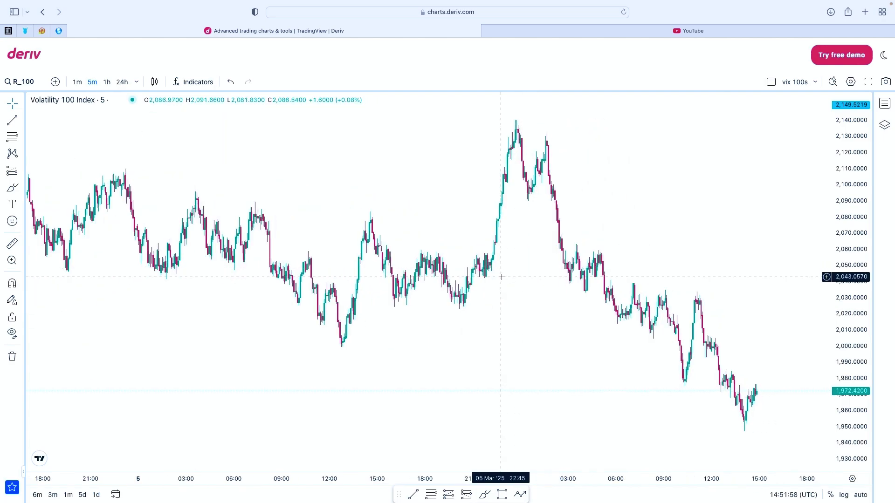
drag(364, 217, 490, 250)
scroll(566, 246, down, 2)
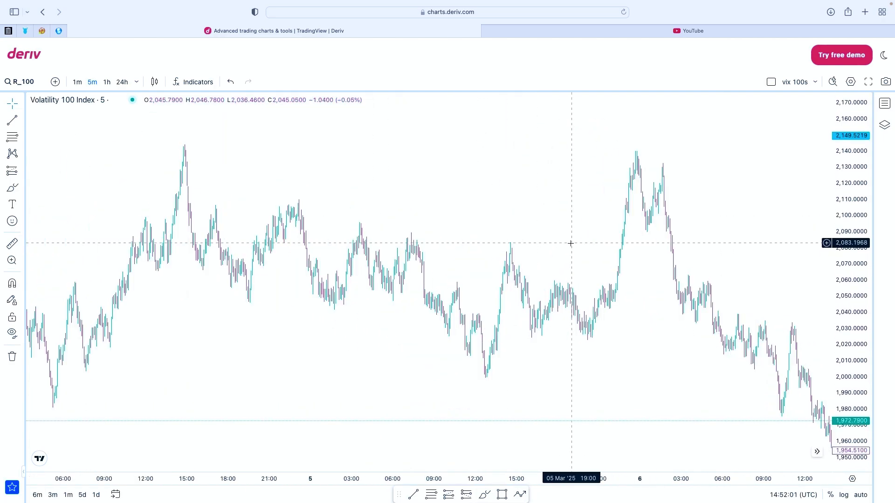
scroll(537, 235, up, 1)
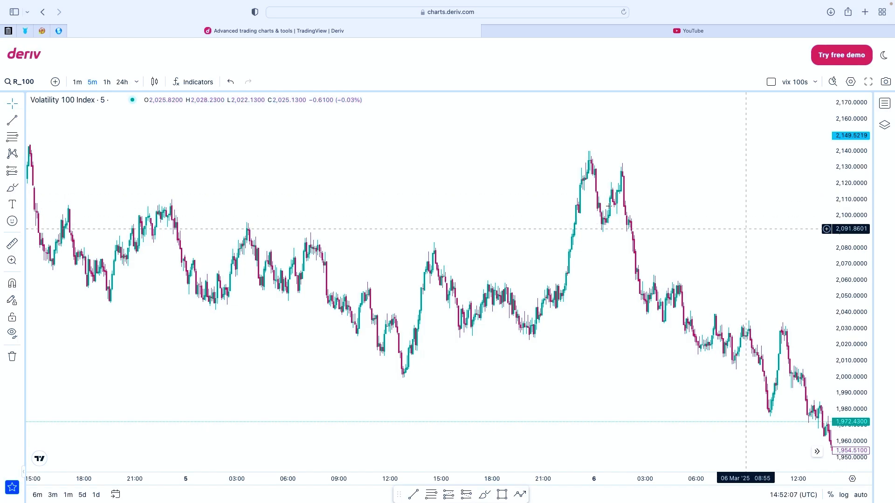
scroll(520, 201, down, 3)
drag(491, 211, 462, 254)
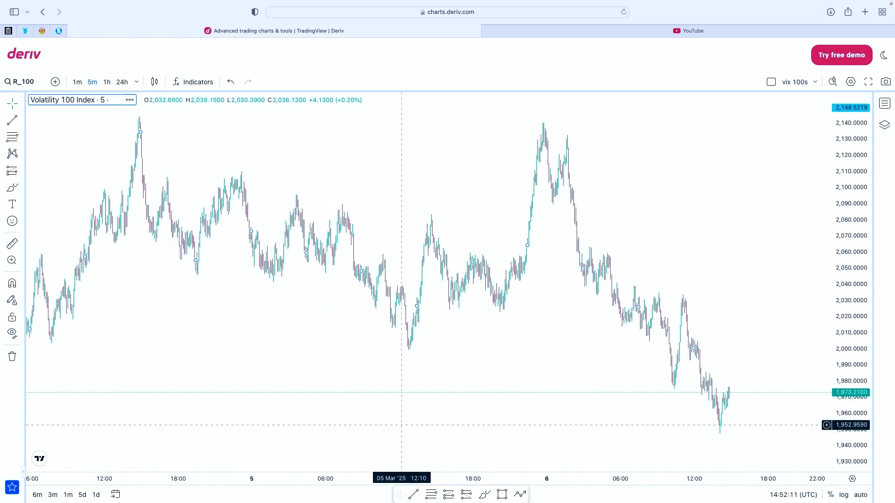
Draw a near-horizontal trend line at about 2,000 from the 5 March 12:45 low to 6 March 06:55
click(414, 495)
scroll(583, 373, up, 3)
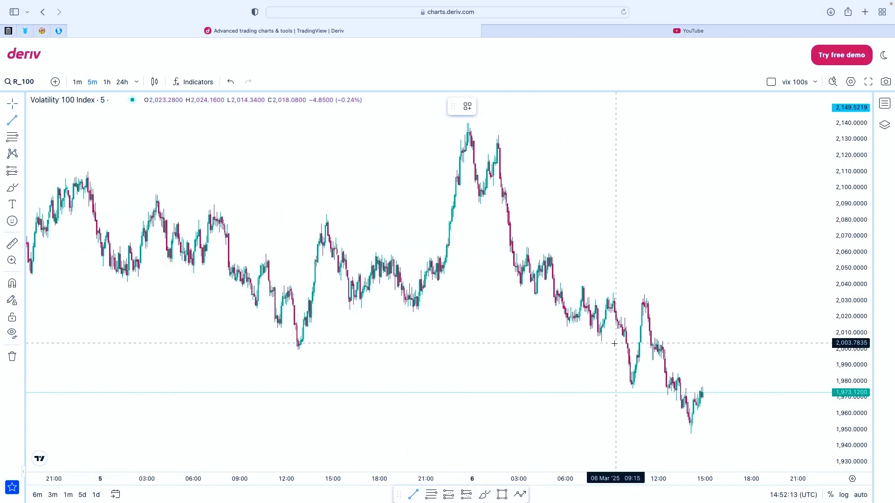
scroll(510, 356, right, 3)
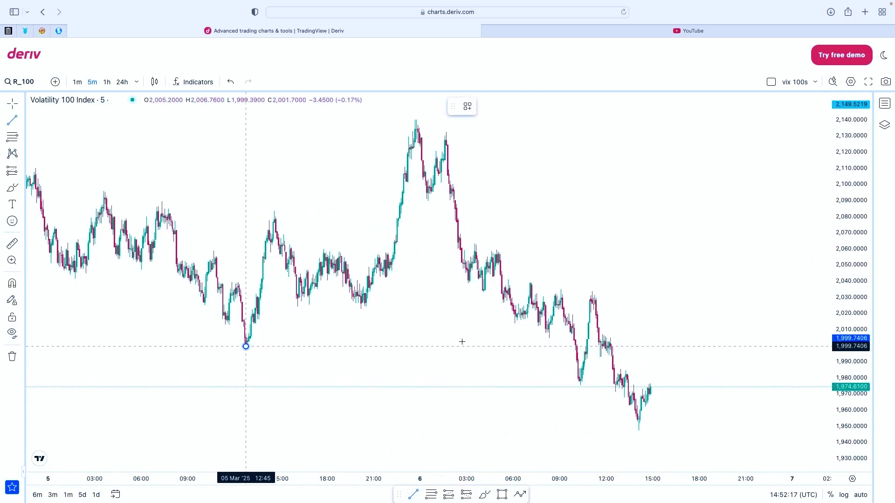
click(527, 346)
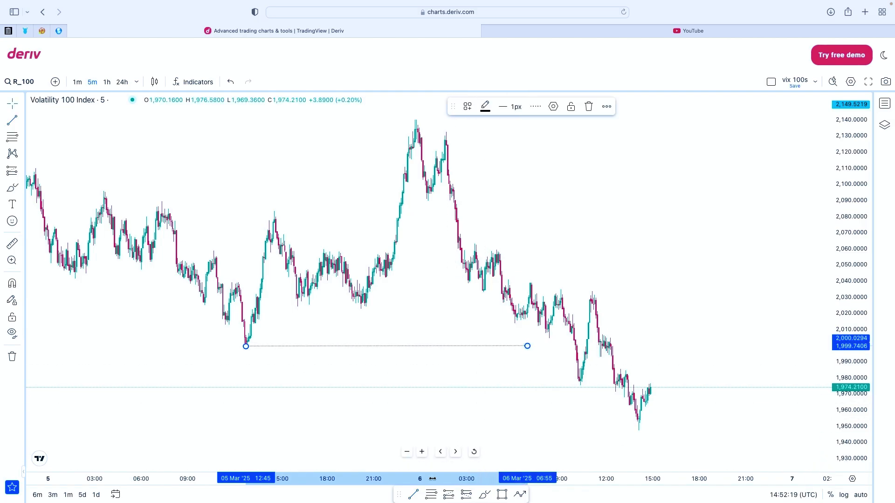
Draw a rectangle zone from about 2,089.5 to 2,132.9 beside the 6 March peak and an arrow path dropping from its lower edge to about 1,960
click(502, 494)
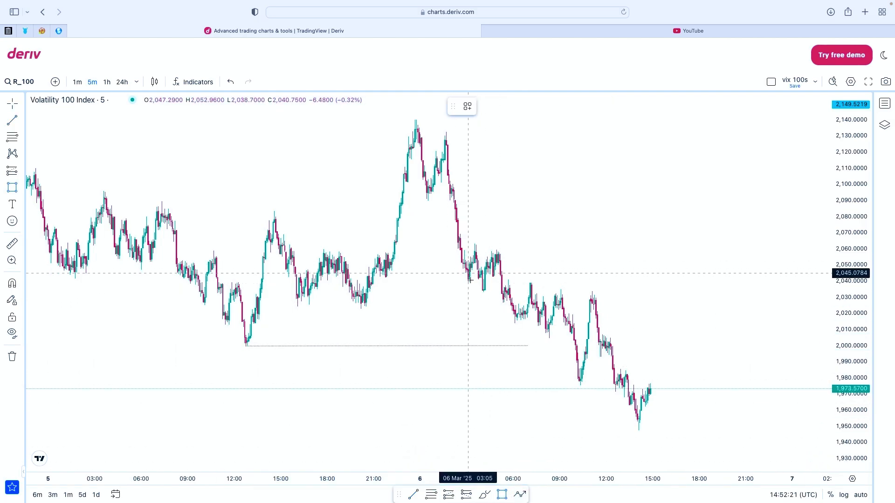
drag(430, 201, 667, 132)
scroll(585, 238, right, 5)
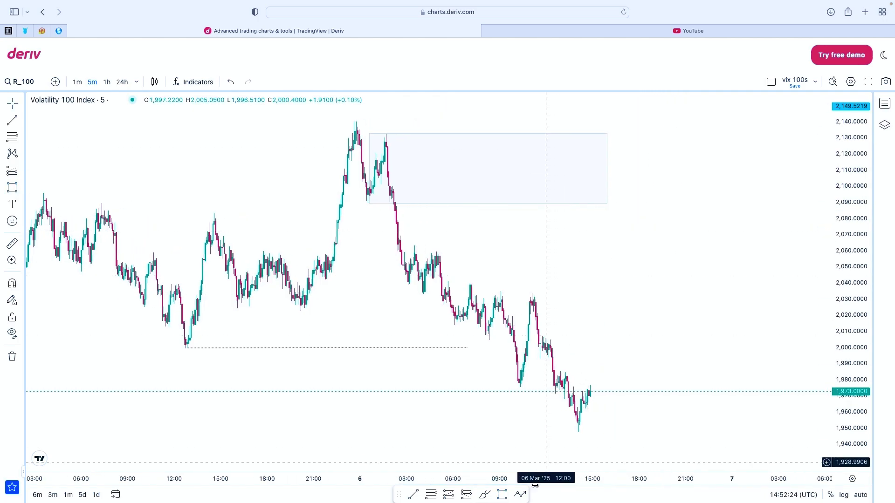
click(612, 201)
click(634, 413)
Extend the rectangle's right edge to about 18:00 on 6 March and shift the arrow path right to stay under its lower corner
click(607, 172)
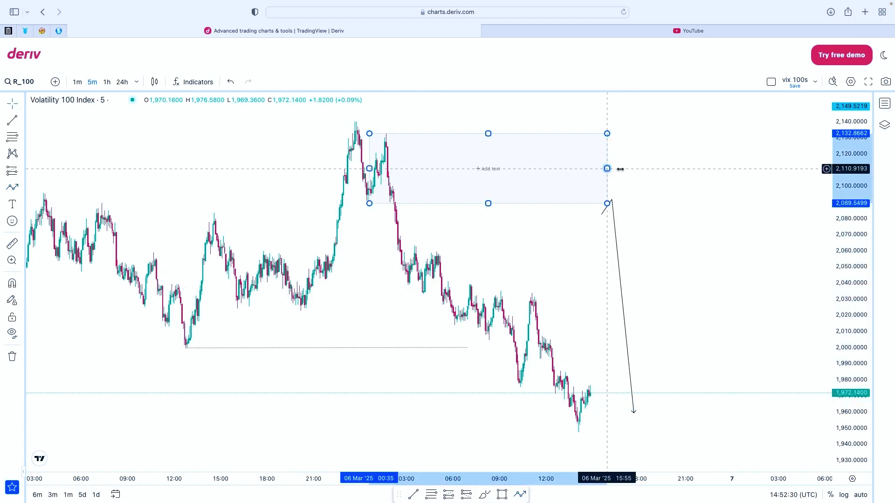
drag(620, 168, 640, 168)
click(617, 210)
drag(617, 211, 634, 213)
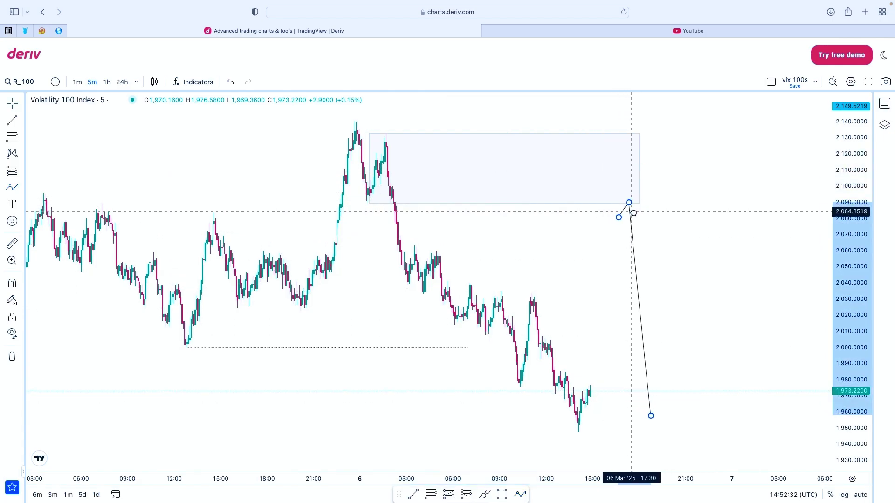
click(719, 229)
scroll(699, 251, down, 3)
drag(677, 270, 548, 267)
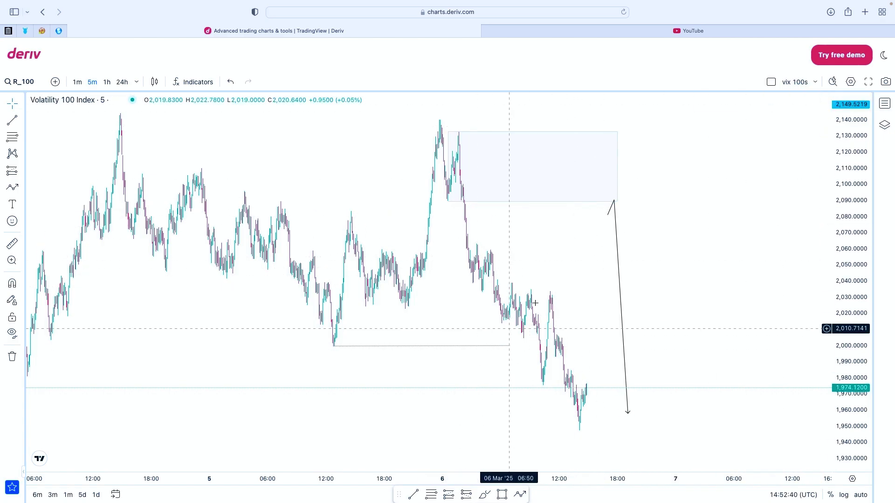
View the list of saved chart layouts and close it without loading one
click(815, 82)
click(828, 153)
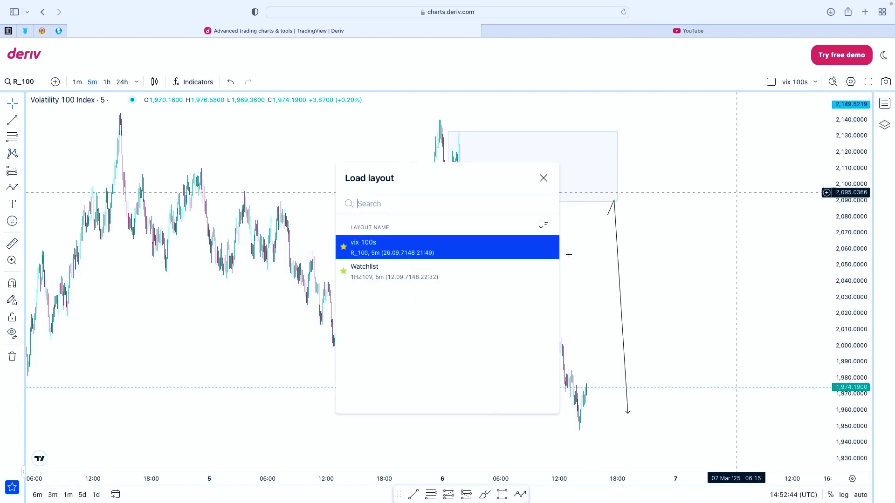
click(543, 178)
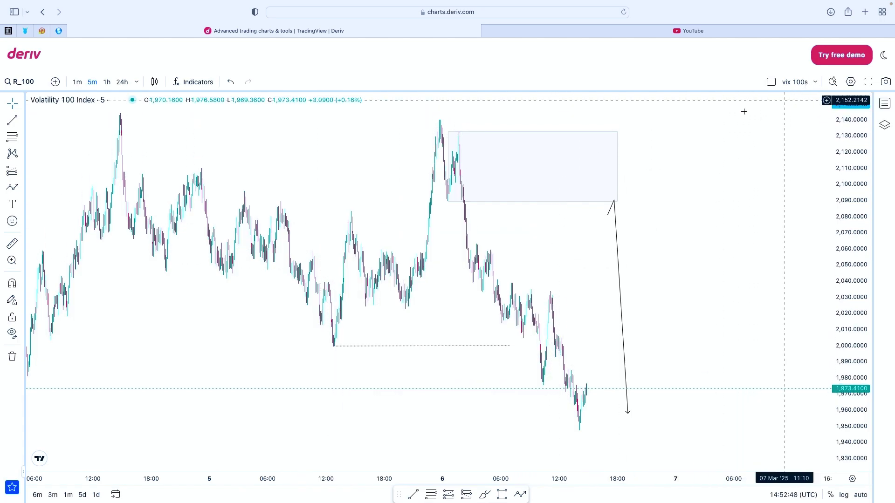
Change the chart symbol to R_25, the Volatility 25 Index, from the full list of derived symbols
click(23, 83)
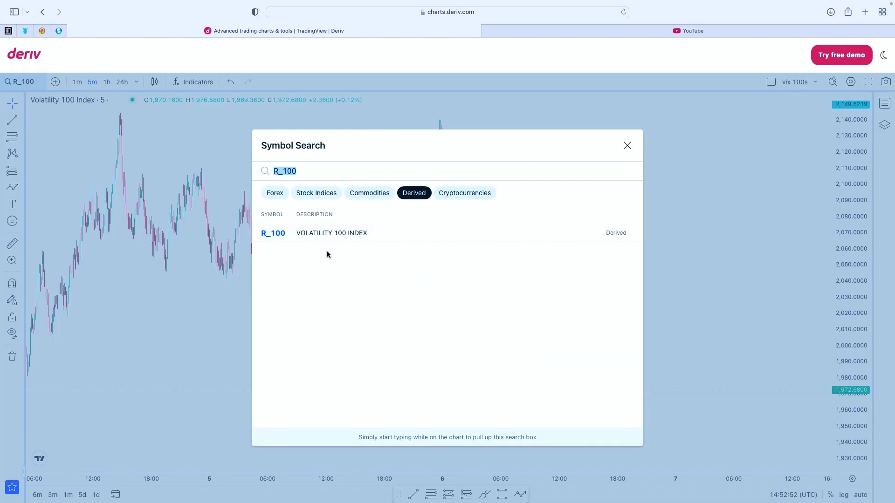
key(BackSpace)
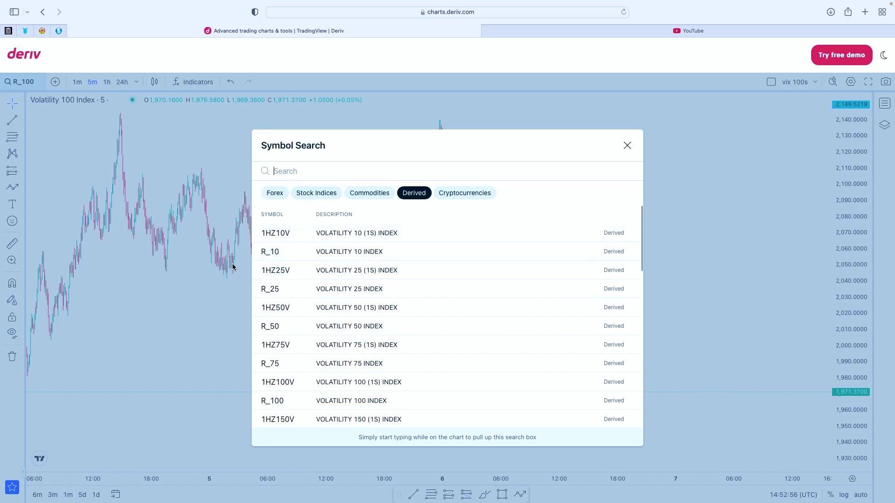
click(282, 287)
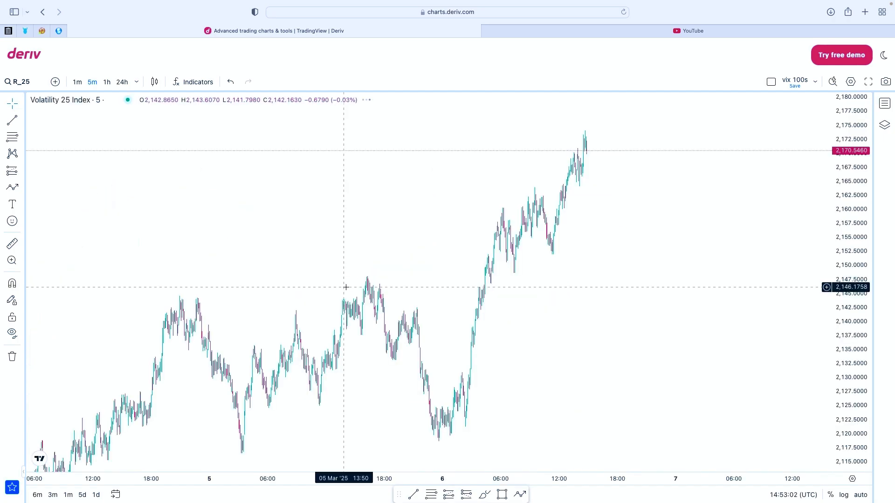
Draw a trend line at about 2,147.8 from the 5 March high and a rectangle zone from about 2,121 to 2,130.9 before the 6 March rally
click(413, 495)
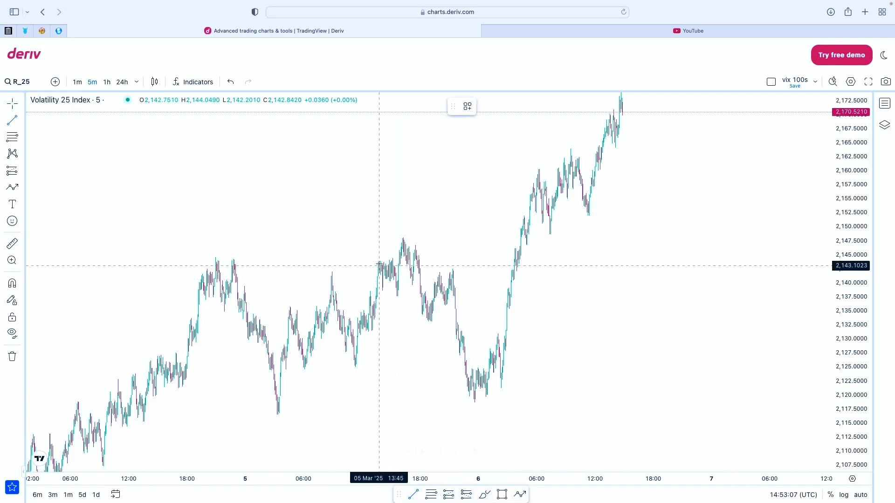
click(514, 240)
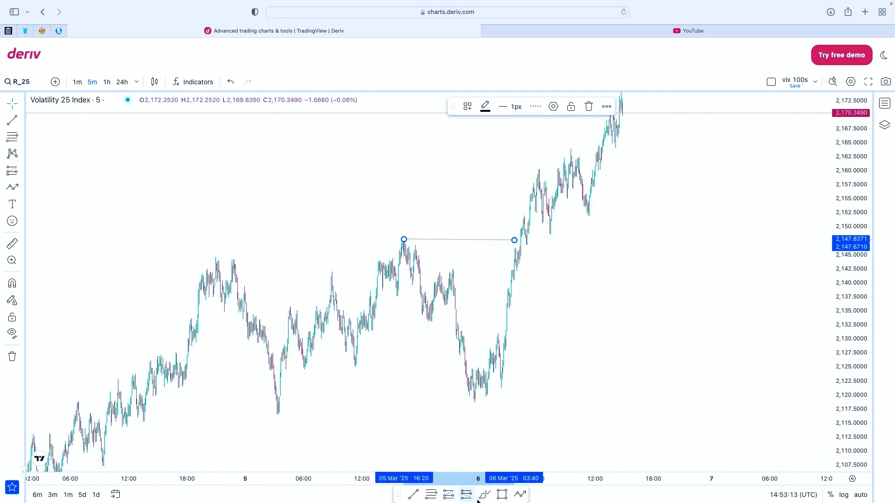
click(501, 495)
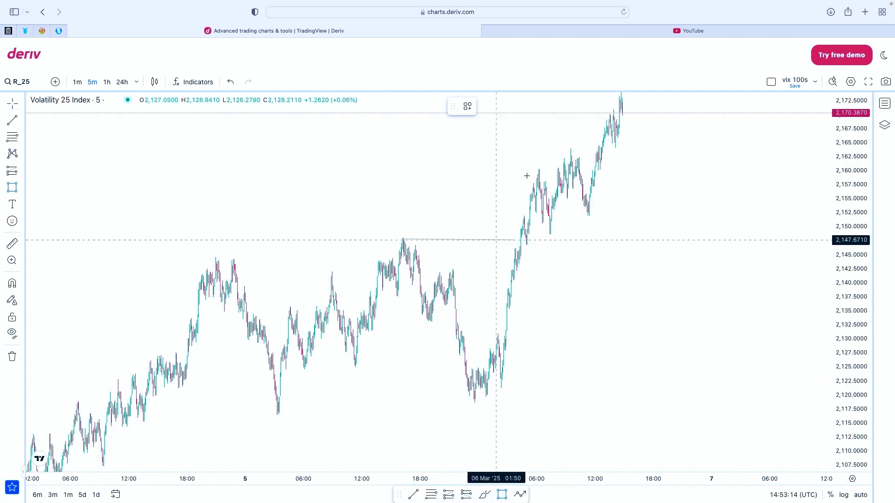
click(498, 335)
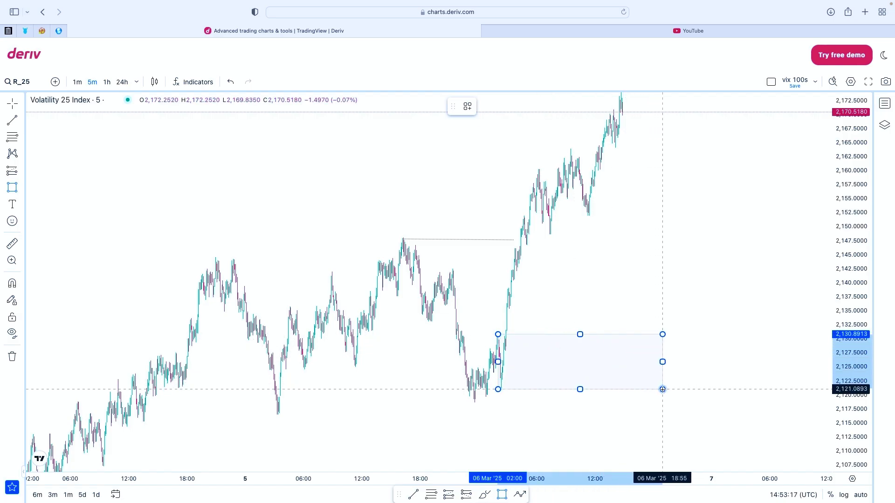
click(665, 388)
Place a long position at the rectangle's upper edge with entry about 2,130.8, stop about 2,121.3 and target about 2,159.3
click(519, 426)
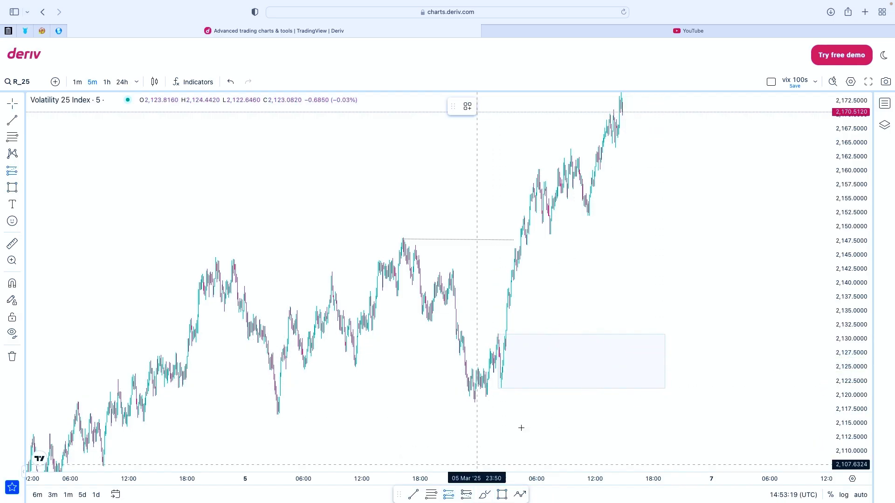
click(656, 334)
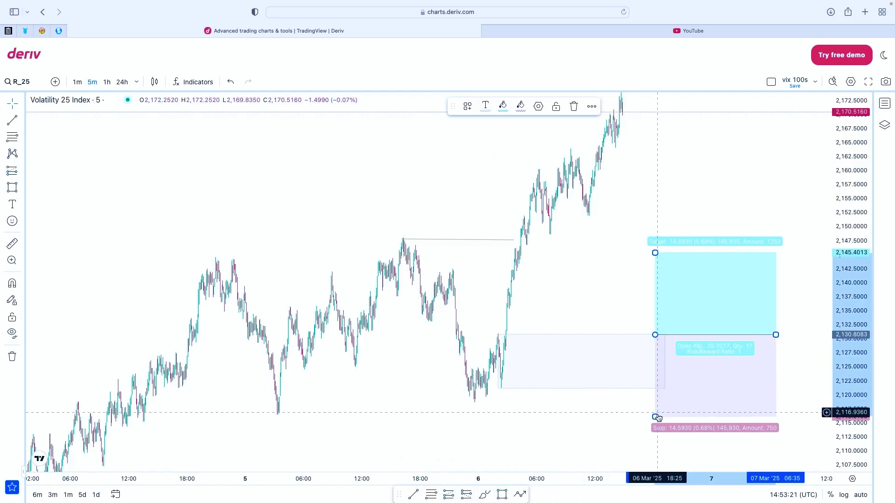
drag(653, 407, 656, 388)
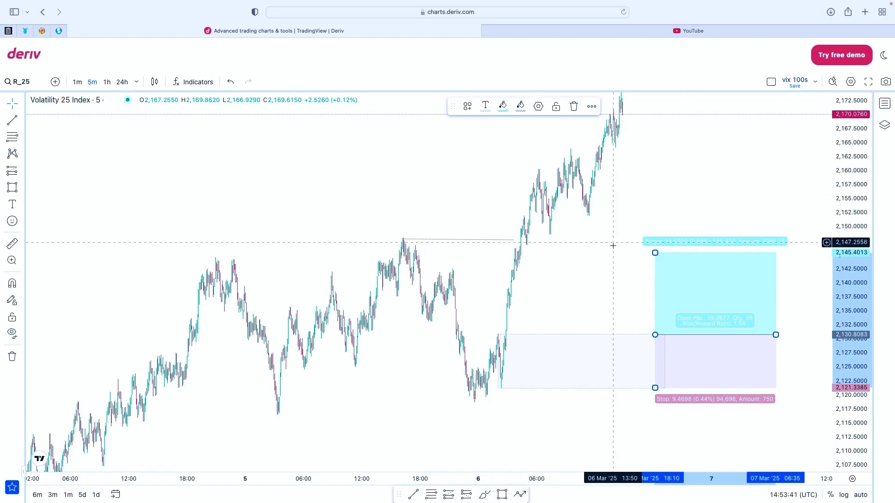
drag(656, 252, 655, 174)
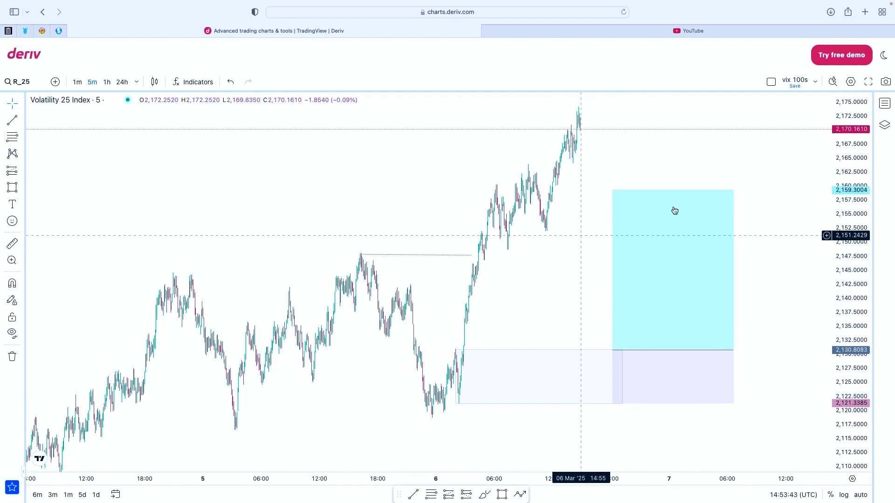
Save a copy of the current chart layout under the name "vix 25"
click(817, 86)
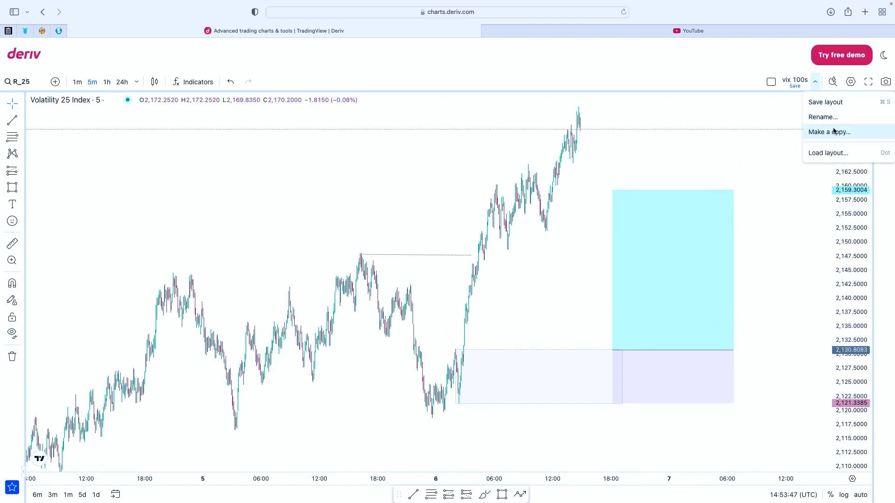
click(819, 135)
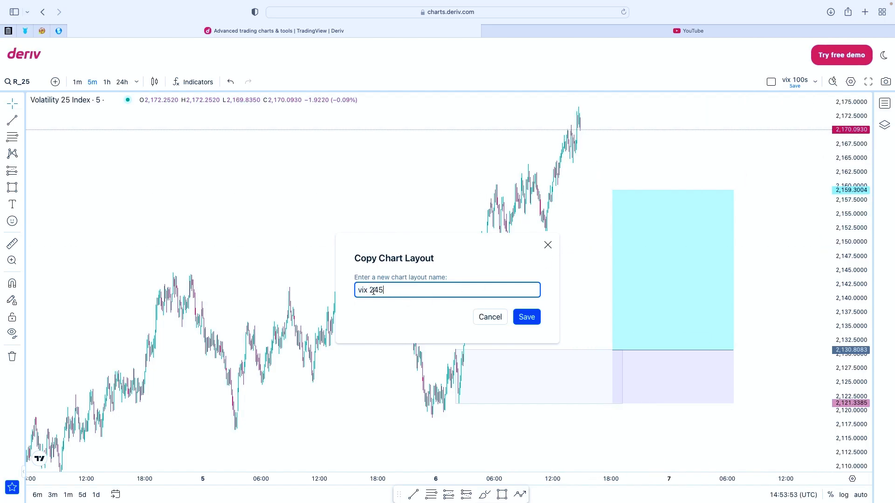
key(BackSpace)
key(BackSpace)
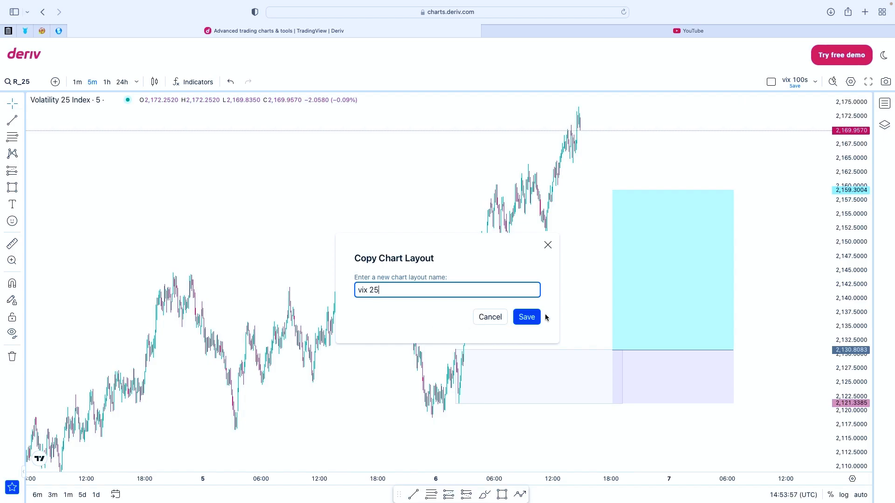
click(534, 317)
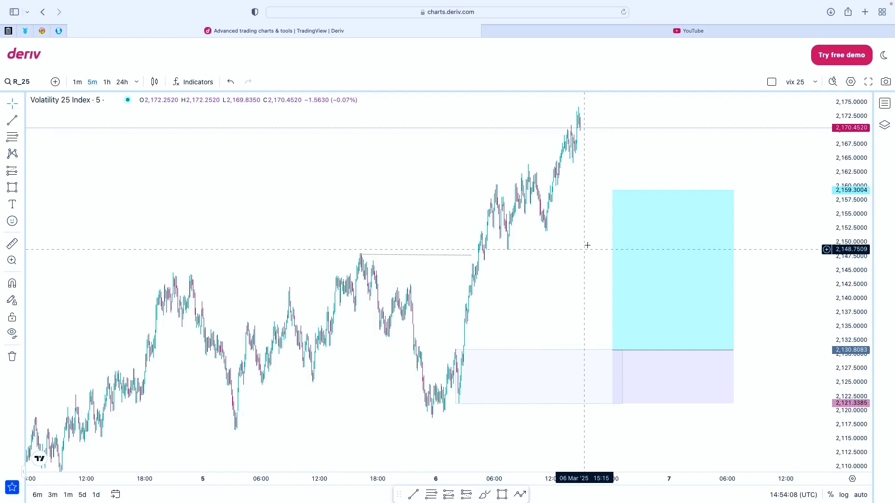
Raise the long position's target to about 2,170.1, near the recent high
mouse_move(604, 190)
drag(612, 185, 612, 131)
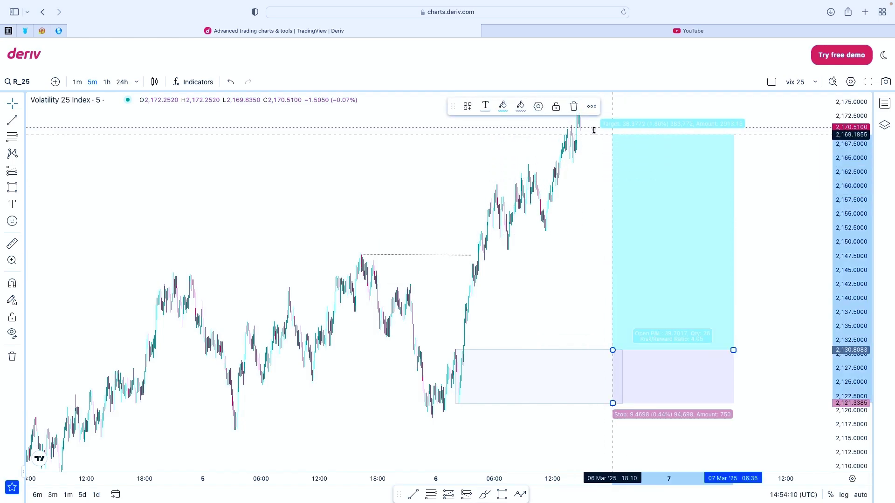
scroll(614, 230, right, 3)
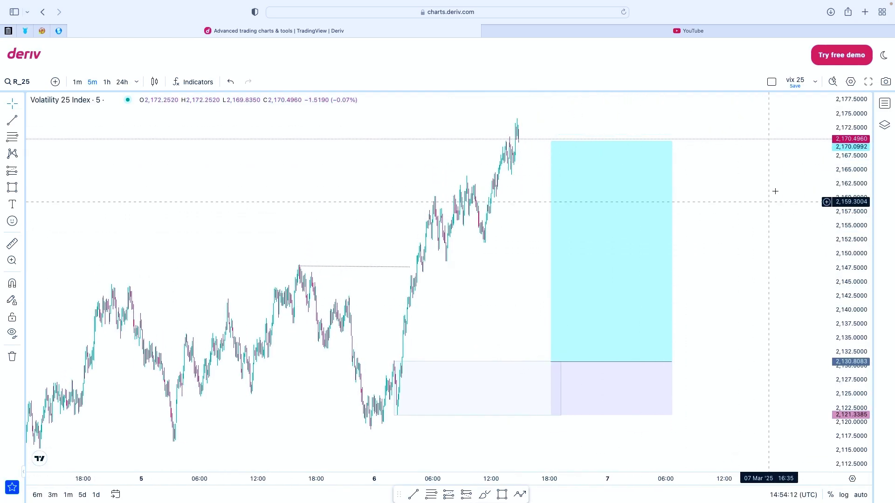
Load the saved chart layout "Watchlist"
click(815, 82)
click(827, 154)
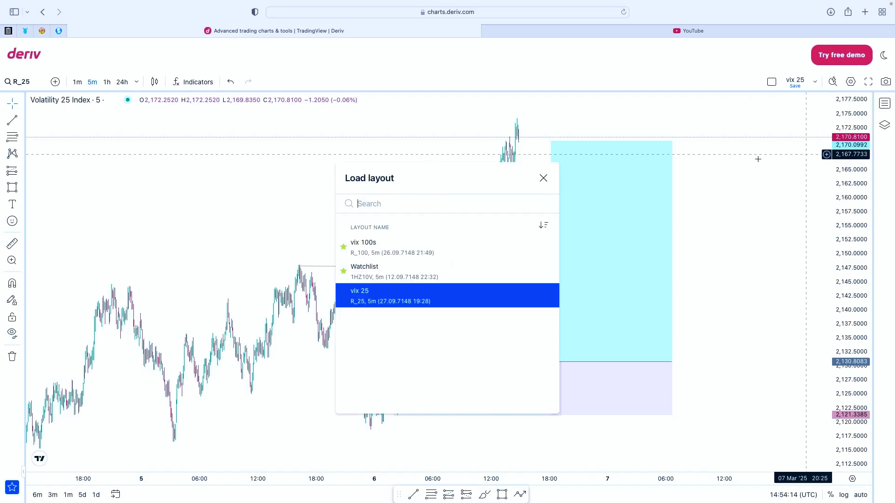
click(378, 270)
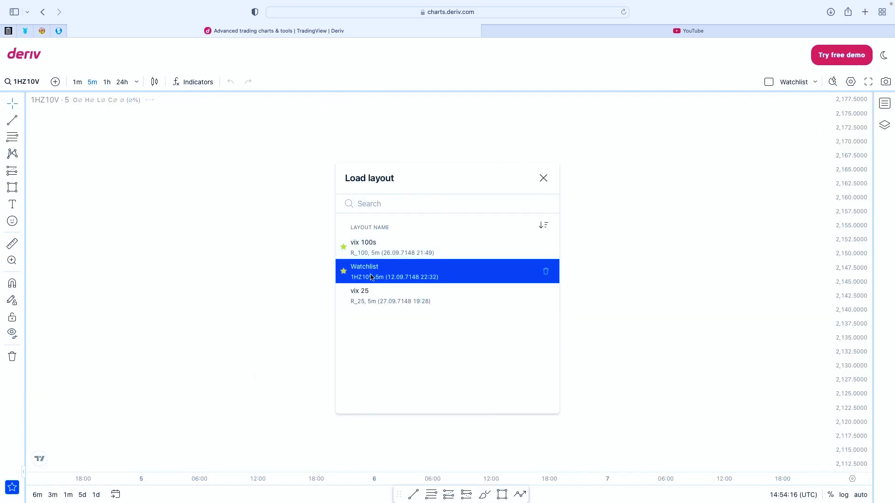
Delete the saved layouts "vix 25" and "vix 100s" and return to the chart
click(547, 297)
click(502, 308)
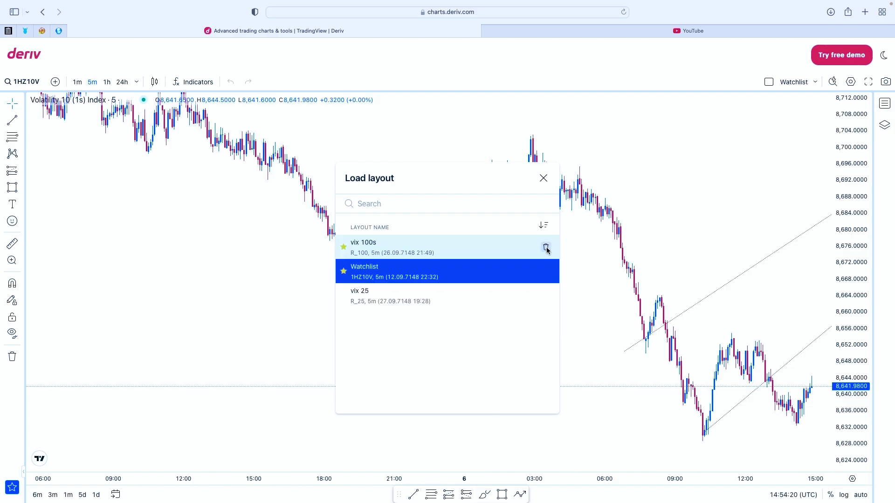
click(546, 297)
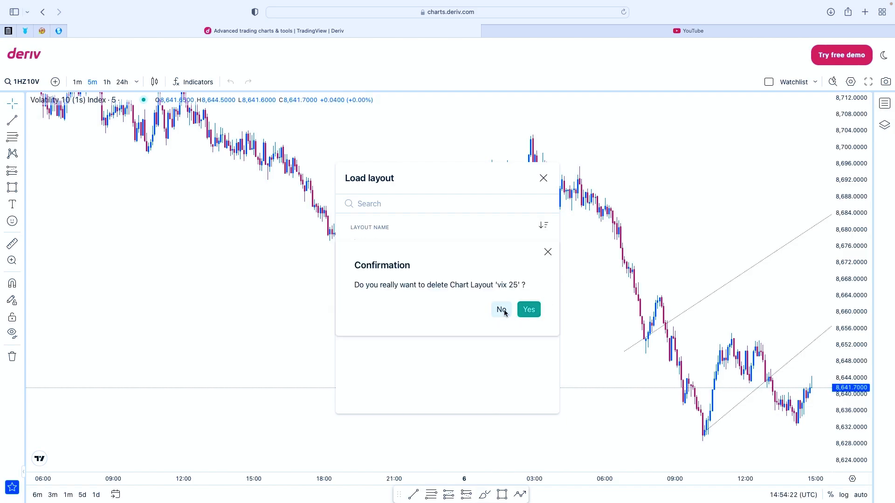
click(529, 316)
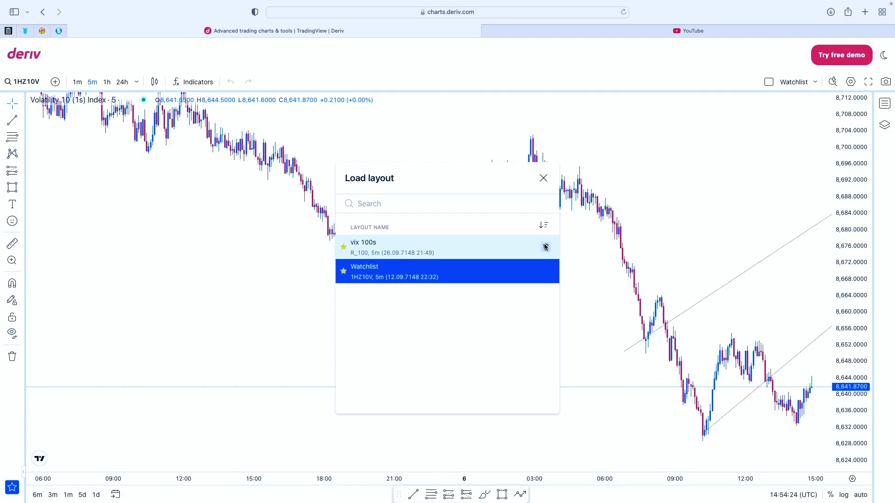
click(541, 244)
click(530, 310)
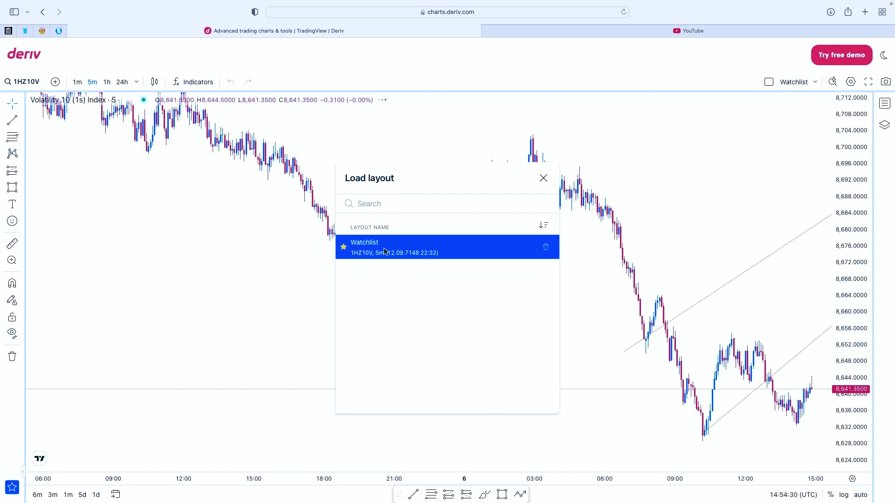
click(657, 173)
Delete both rising trend lines drawn from the 6 March lows on the Volatility 10 (1s) Index chart
drag(576, 183, 493, 199)
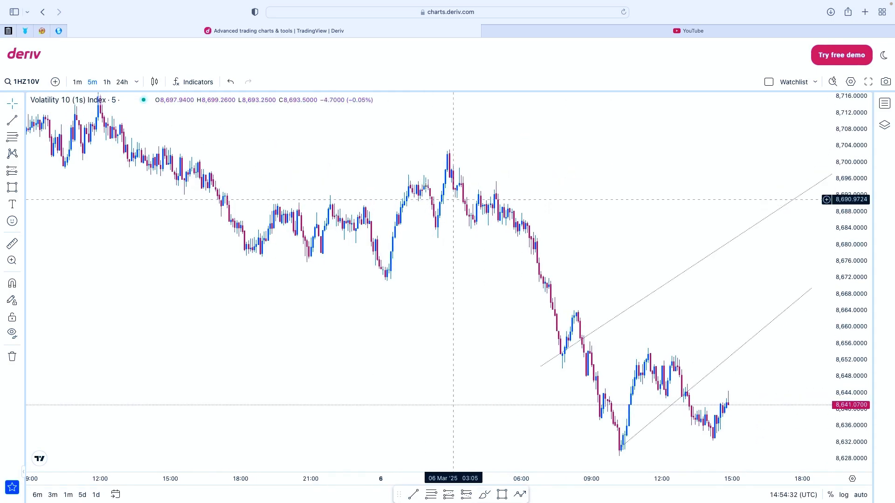
scroll(653, 387, down, 5)
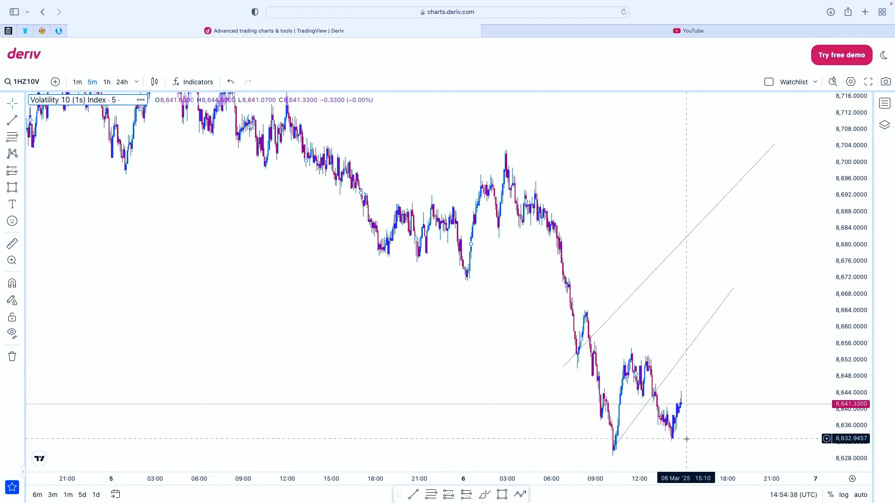
drag(672, 443, 555, 338)
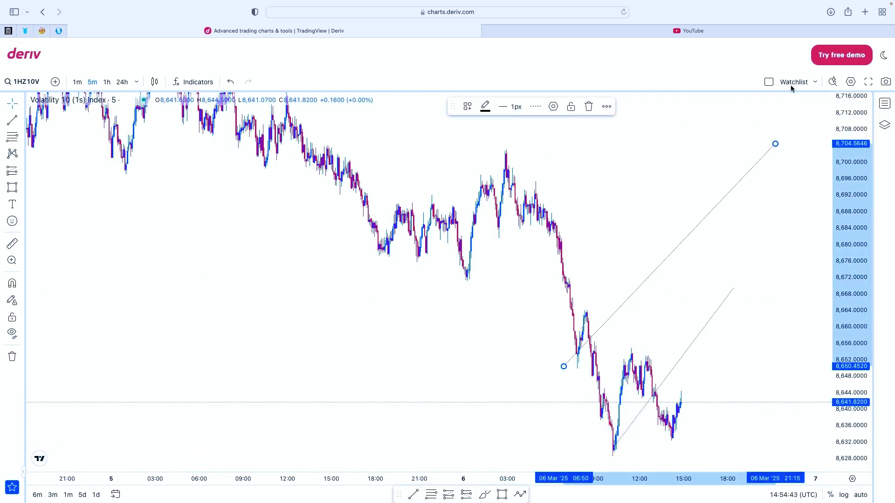
key(BackSpace)
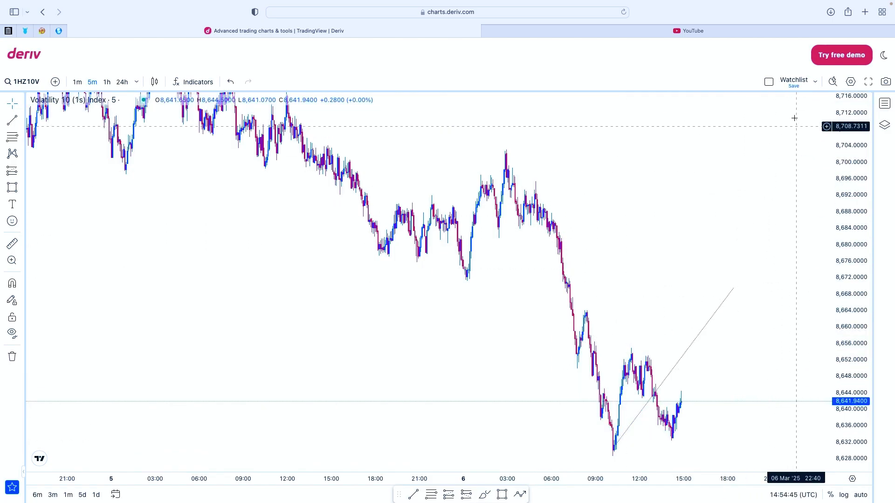
click(729, 298)
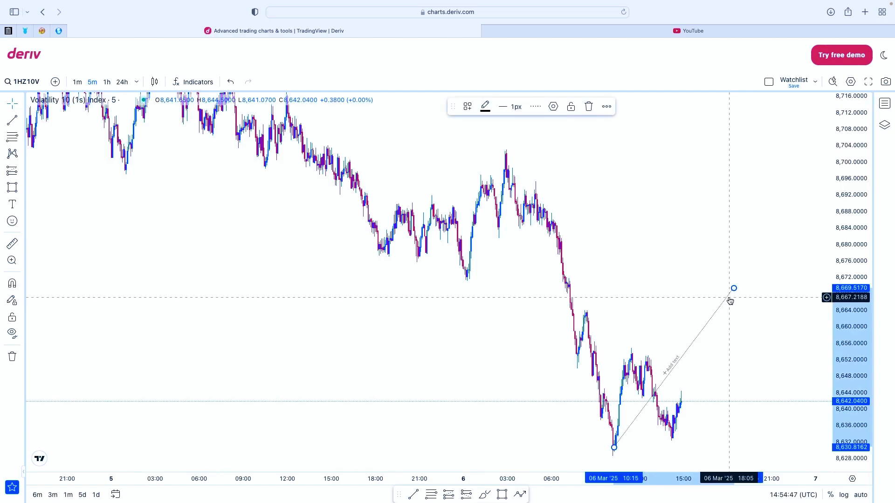
key(BackSpace)
scroll(739, 252, right, 3)
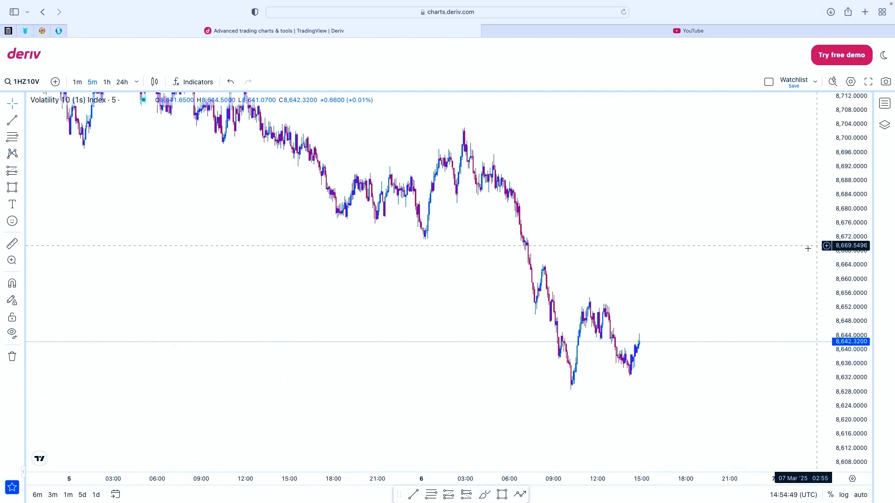
scroll(808, 248, right, 2)
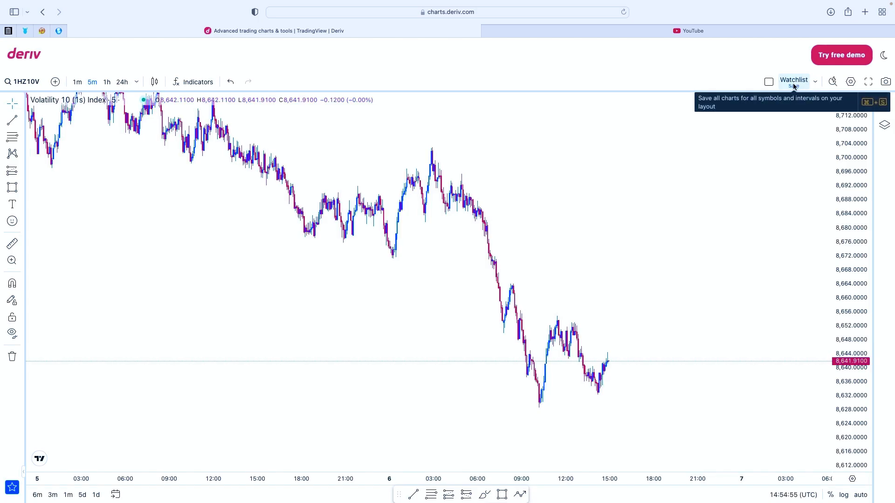
scroll(638, 225, left, 2)
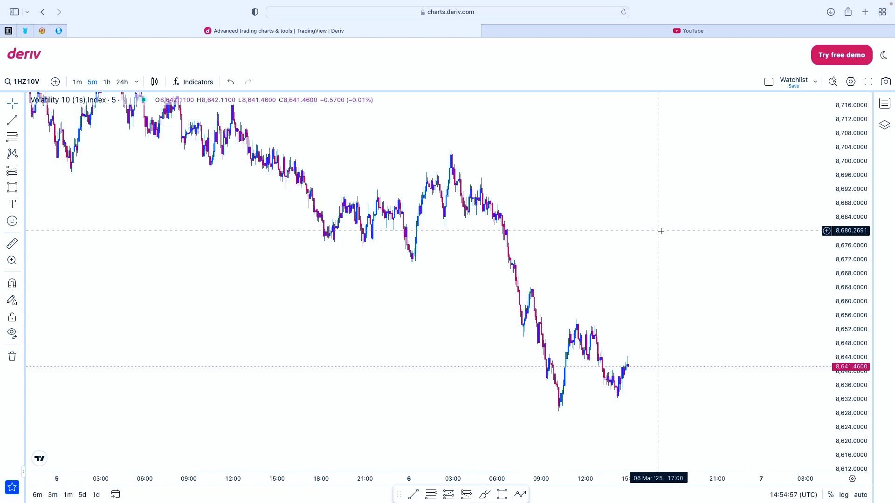
drag(829, 188, 824, 198)
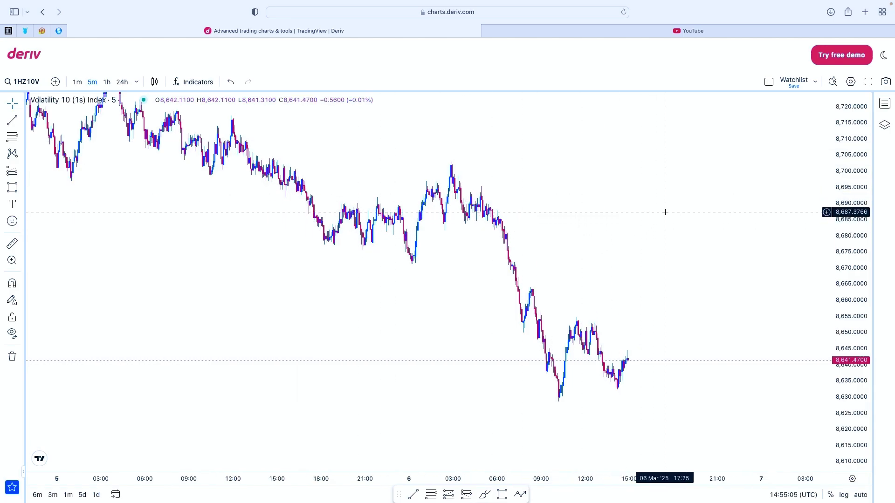
scroll(476, 266, left, 2)
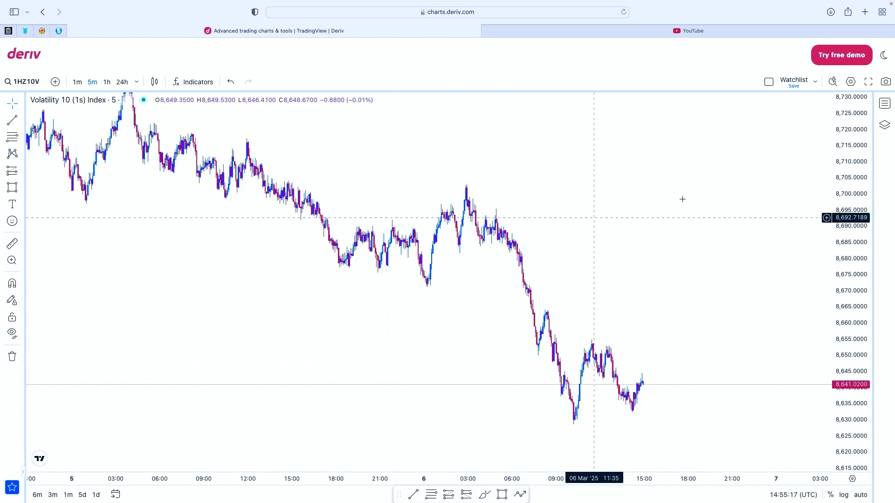
Add the symbols R_75 and 1HZ75V to the watchlist and hide the watchlist again
click(885, 104)
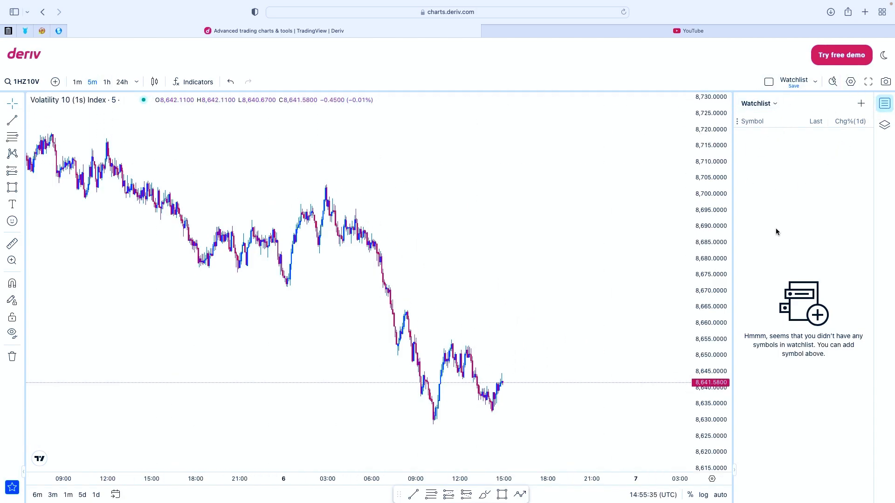
click(861, 104)
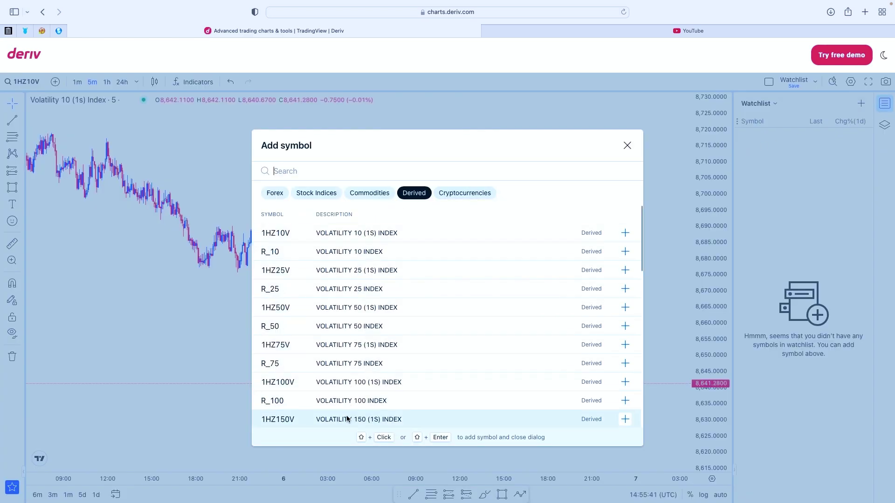
click(622, 365)
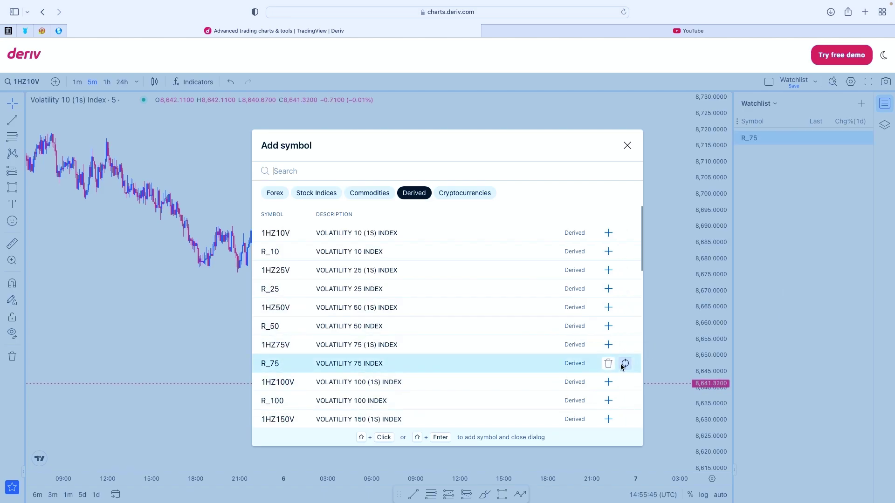
click(609, 345)
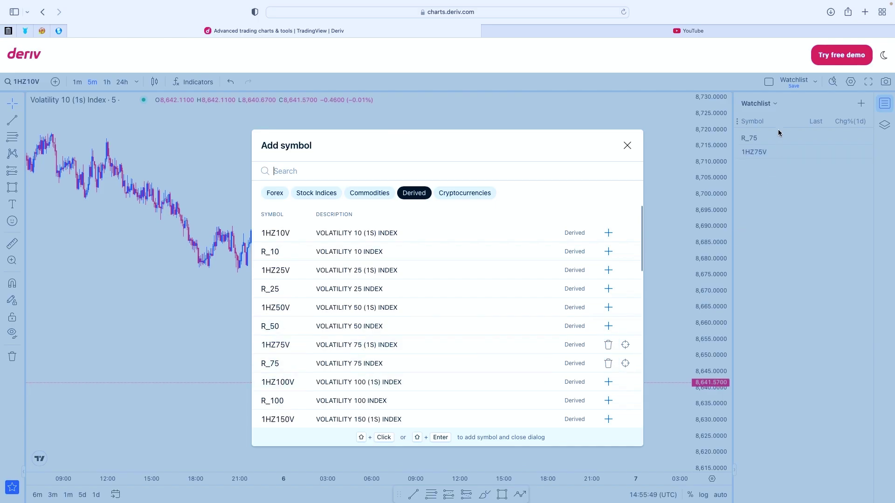
click(629, 146)
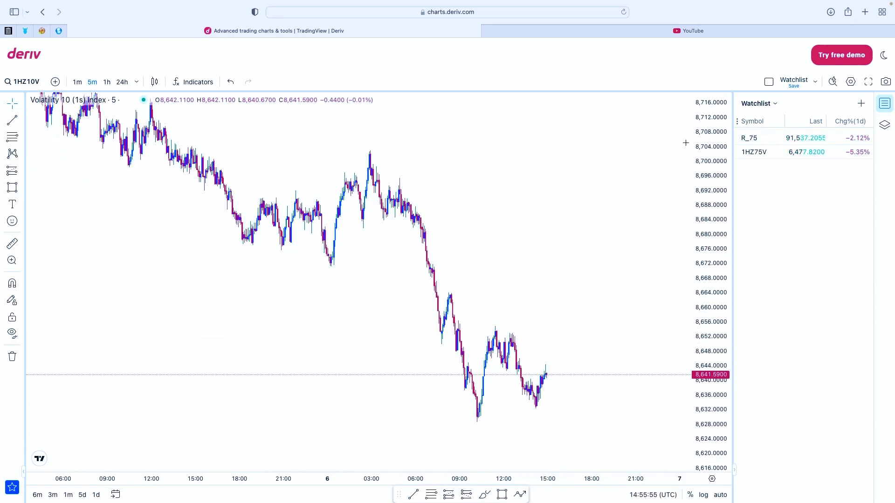
click(880, 108)
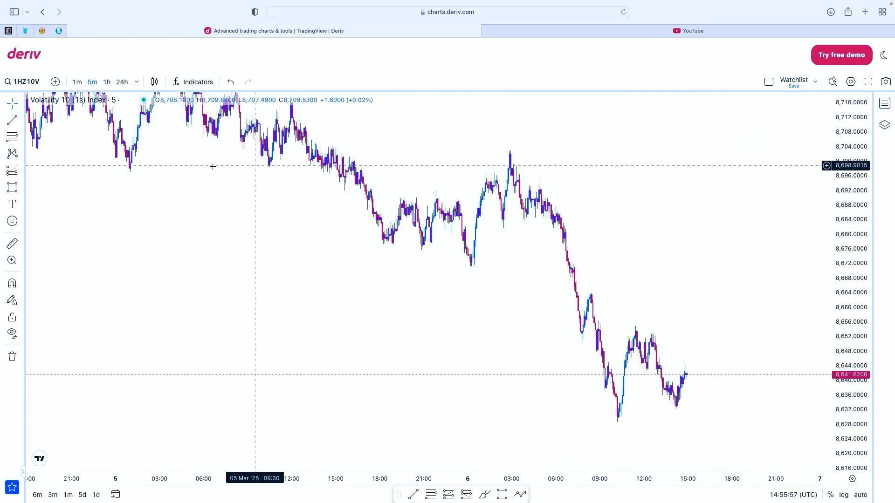
Draw a nearly horizontal trend line at about 8,671 from the 6 March 00:10 low to about 05:50
click(415, 493)
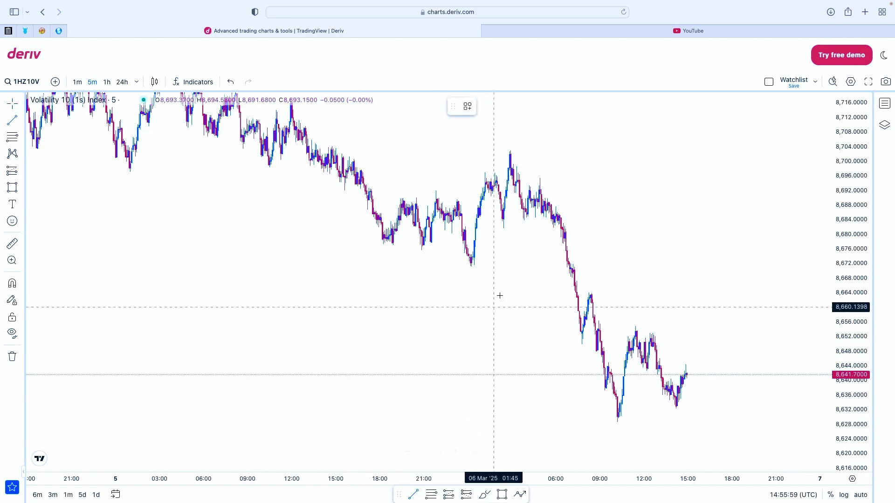
click(470, 267)
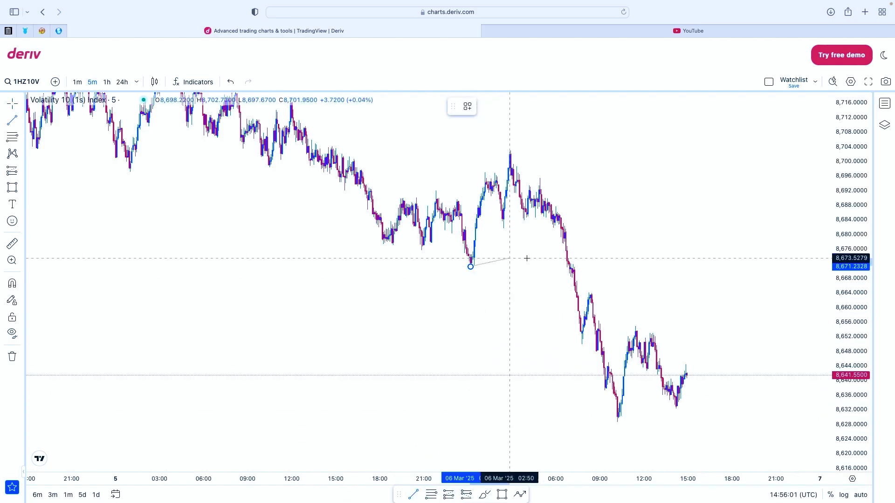
click(553, 265)
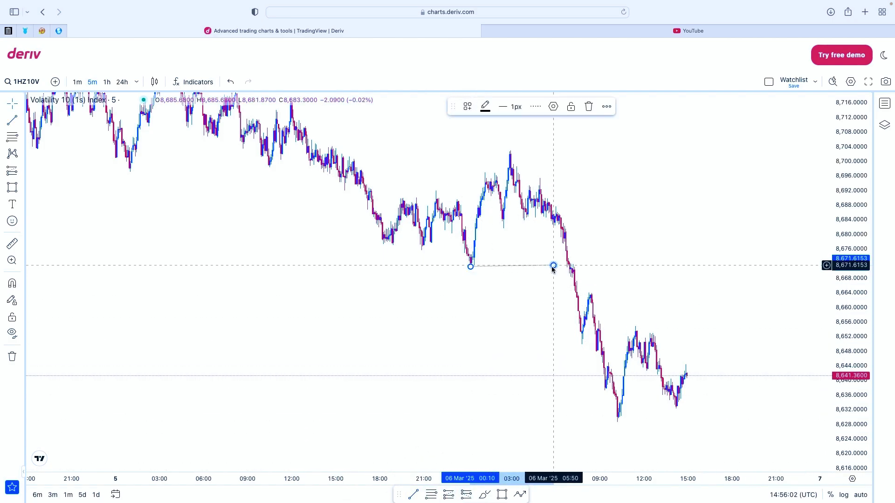
Draw a rectangle zone from about 8,678 to 8,695, starting at about 03:25 on 6 March before the sell-off
click(507, 495)
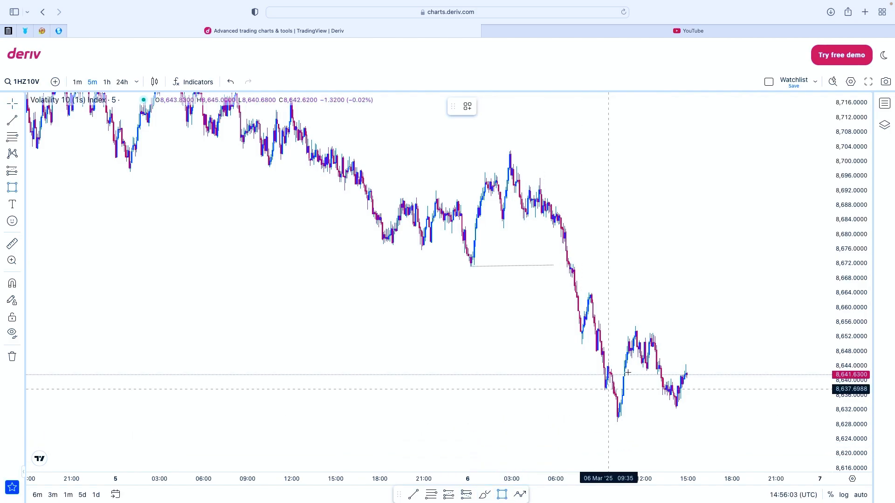
click(518, 240)
click(719, 172)
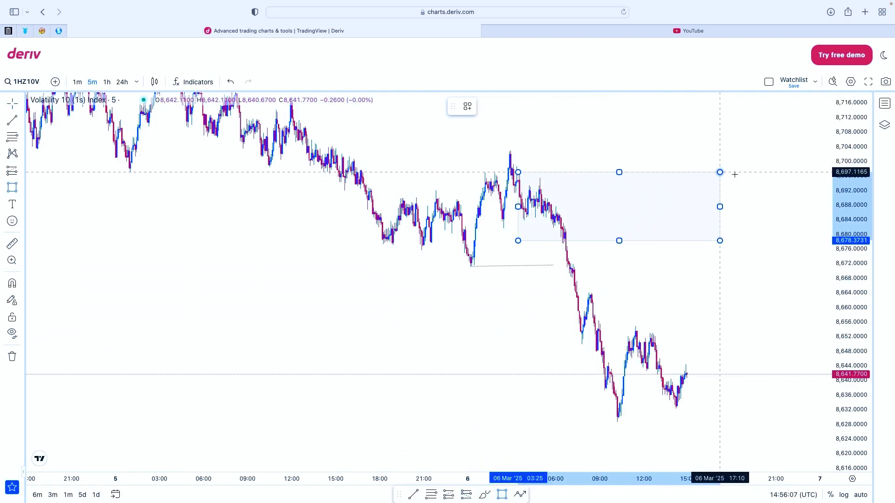
click(728, 178)
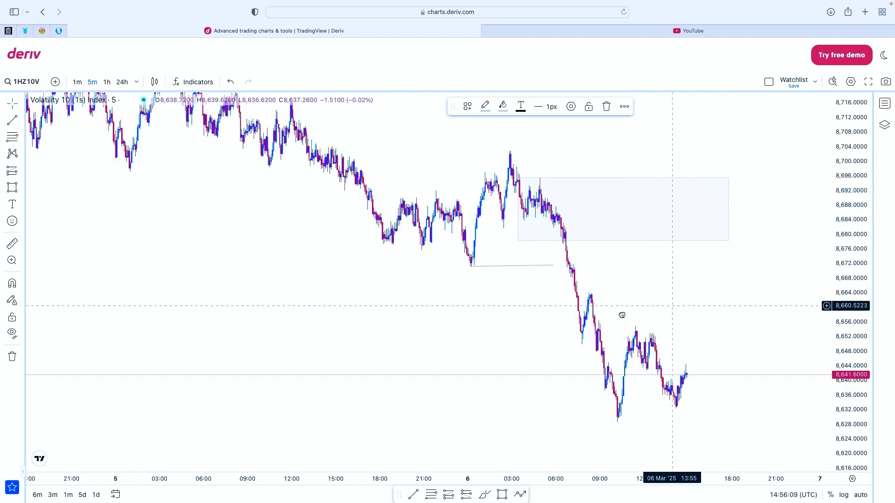
Label the trend line at the 6 March low with the text "bs"
scroll(622, 315, right, 5)
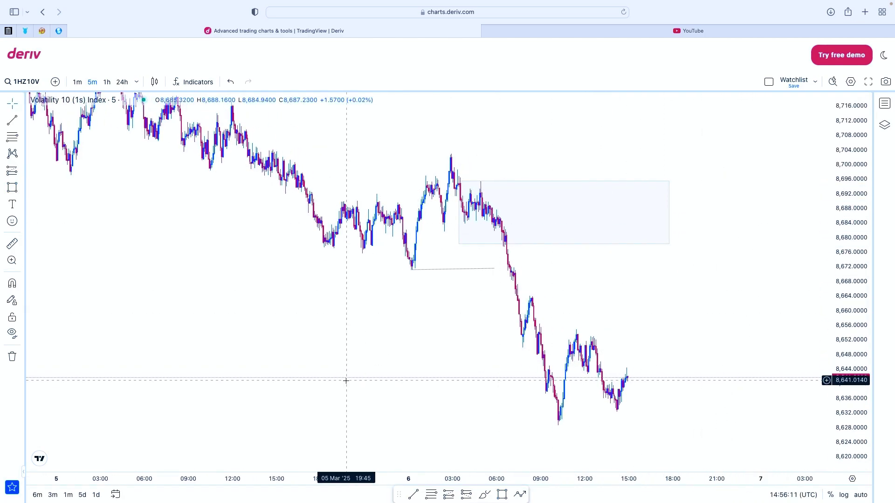
click(488, 271)
double_click(489, 272)
text(bs)
click(516, 369)
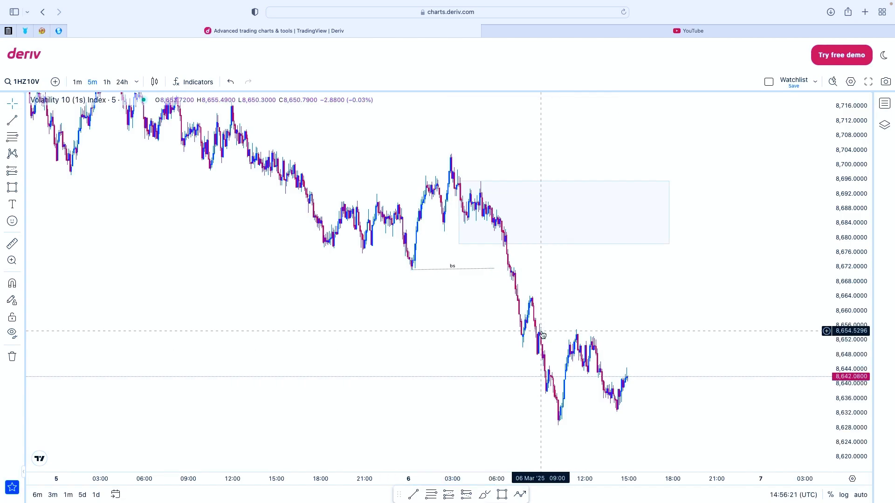
Bring up the R_75 chart from the watchlist and delete its four trend lines together
click(885, 103)
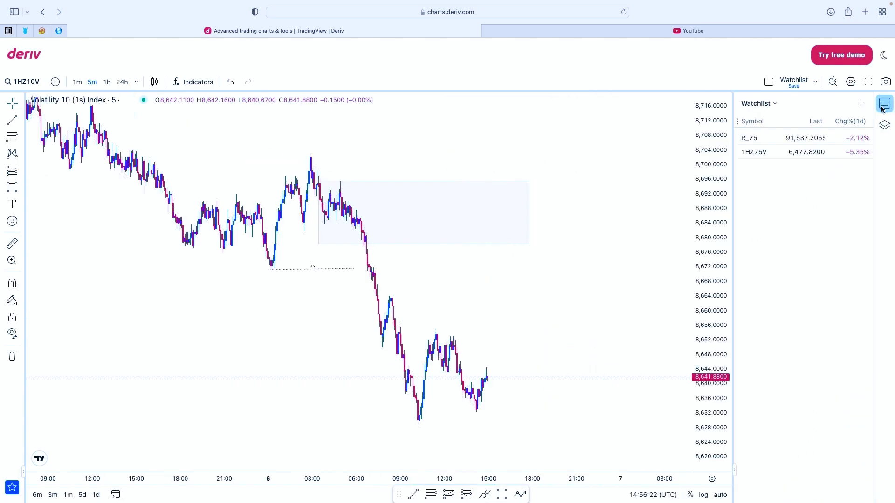
click(773, 140)
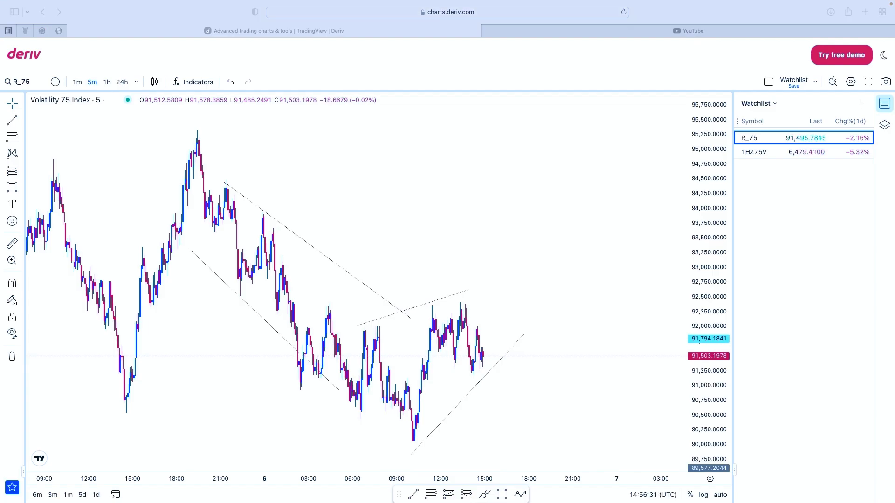
click(508, 406)
drag(484, 428, 269, 257)
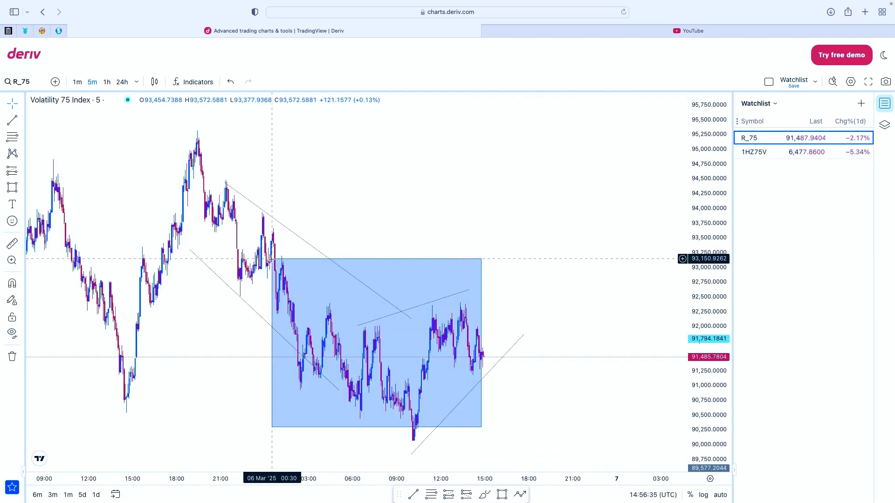
key(Delete)
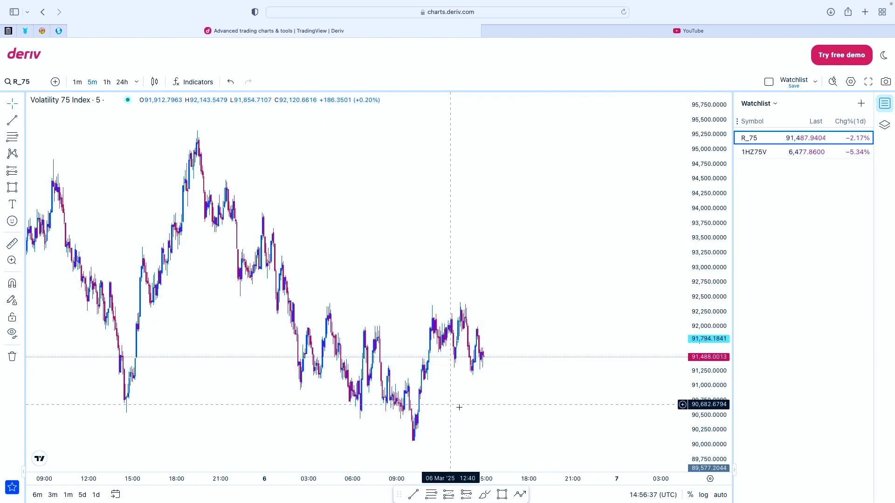
Draw a rectangle zone from about 90,180 to 90,560 at the 6 March low and a trend line at about 92,030 from 07:35 to 11:20
drag(457, 408, 430, 371)
click(502, 495)
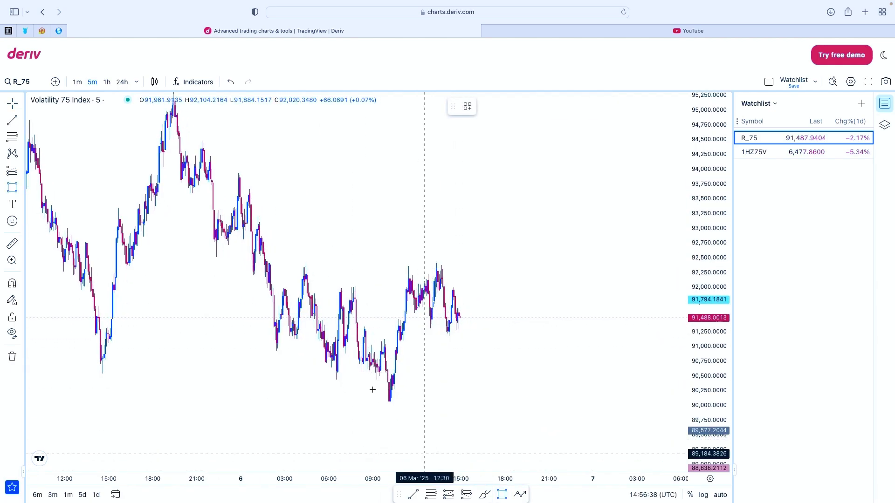
drag(388, 373, 473, 395)
click(490, 369)
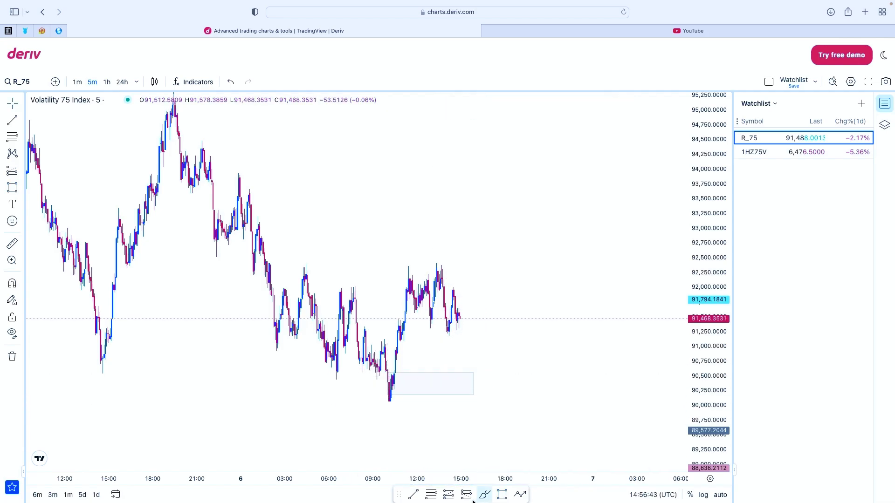
click(414, 495)
drag(352, 286, 407, 285)
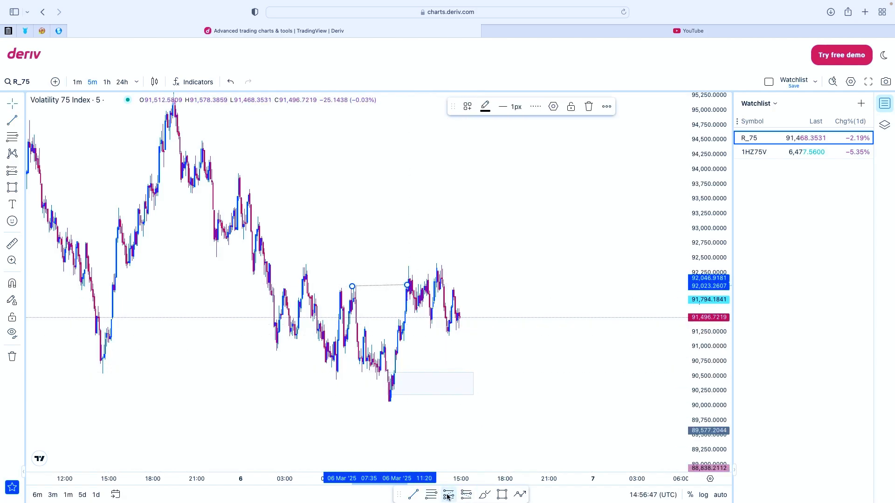
Place a long position at the zone with entry at about 90,564, stop at about 90,170 and target at about 92,835
click(469, 375)
click(470, 372)
mouse_move(469, 406)
mouse_down()
mouse_move(469, 433)
mouse_move(469, 395)
mouse_up()
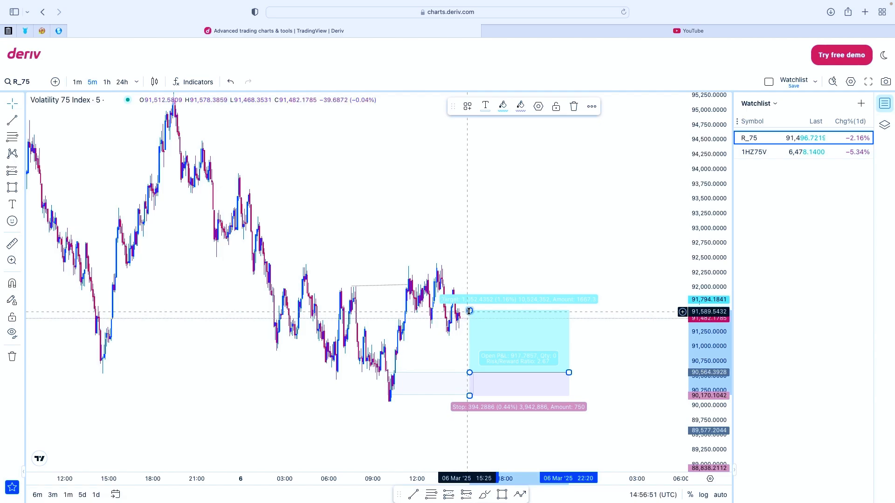
drag(469, 310, 492, 256)
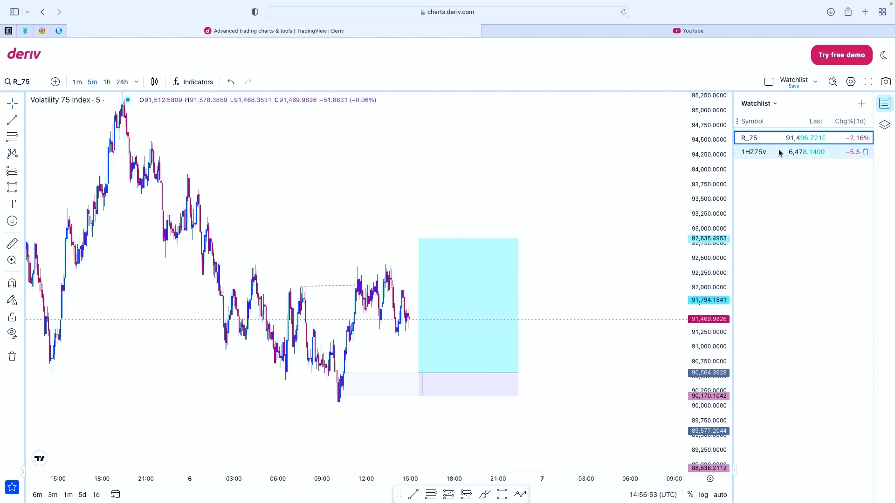
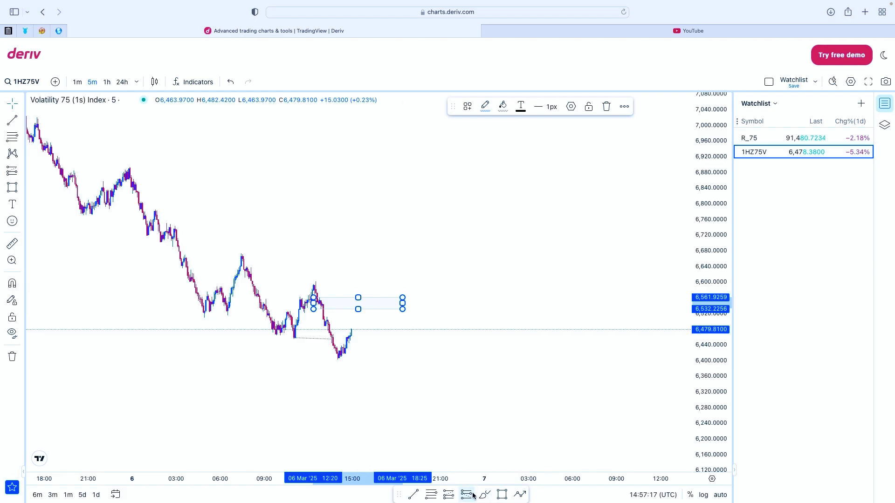
Place a short position at the 1HZ75V zone with entry at about 6,531, stop at about 6,570 and target at about 6,407
click(395, 309)
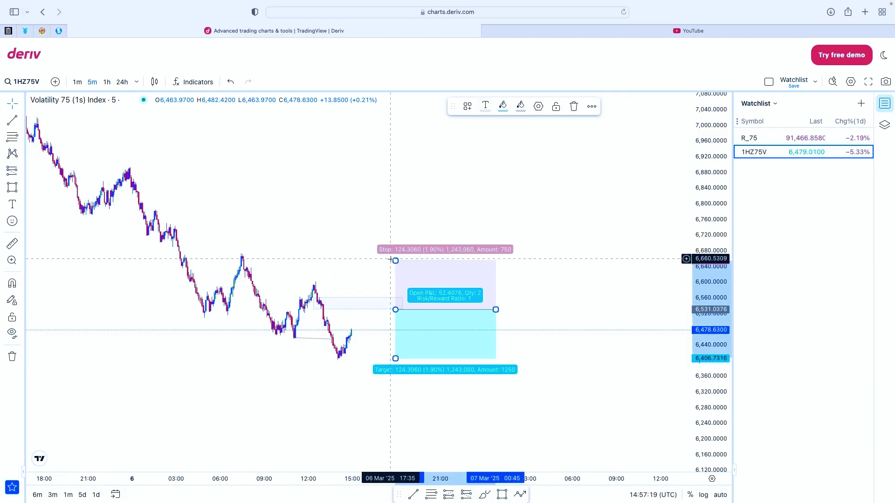
drag(395, 262, 395, 294)
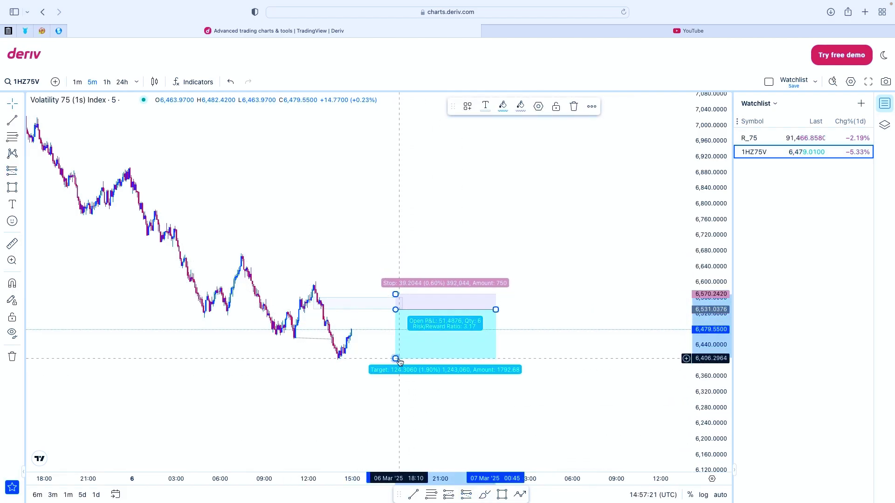
click(593, 344)
scroll(565, 289, left, 5)
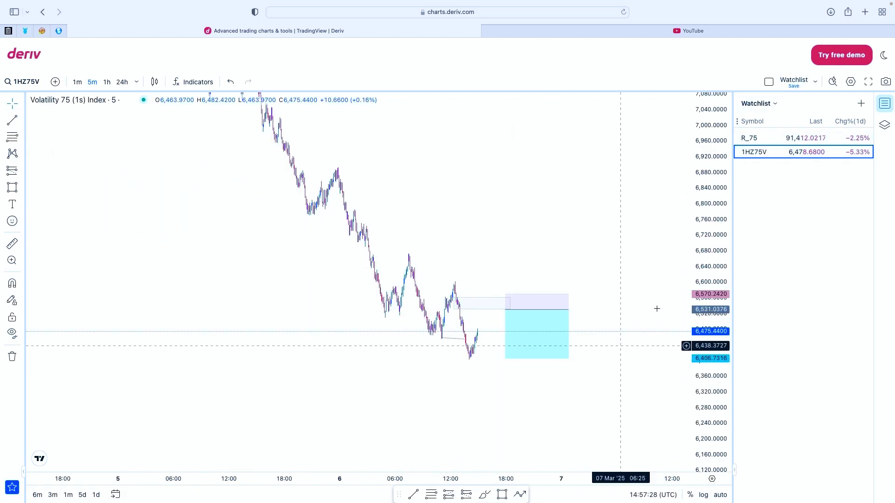
Add the derived symbol 1HZ10V to the watchlist and bring up its chart
click(776, 138)
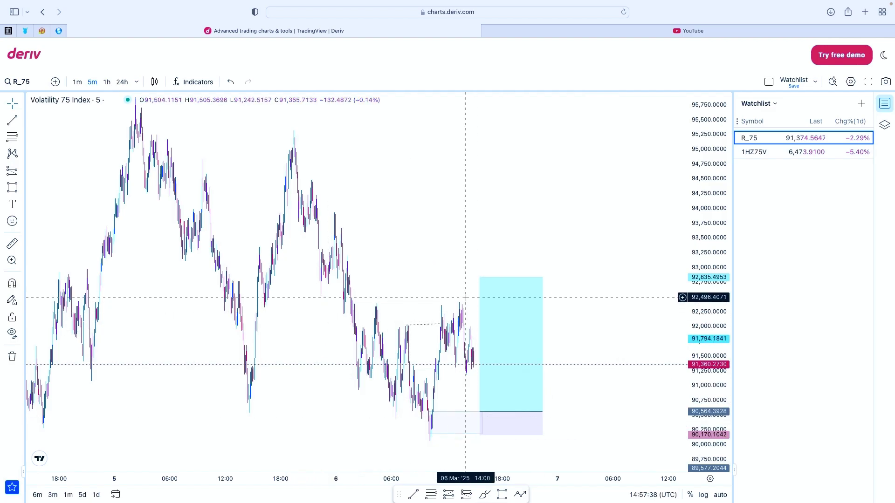
click(860, 103)
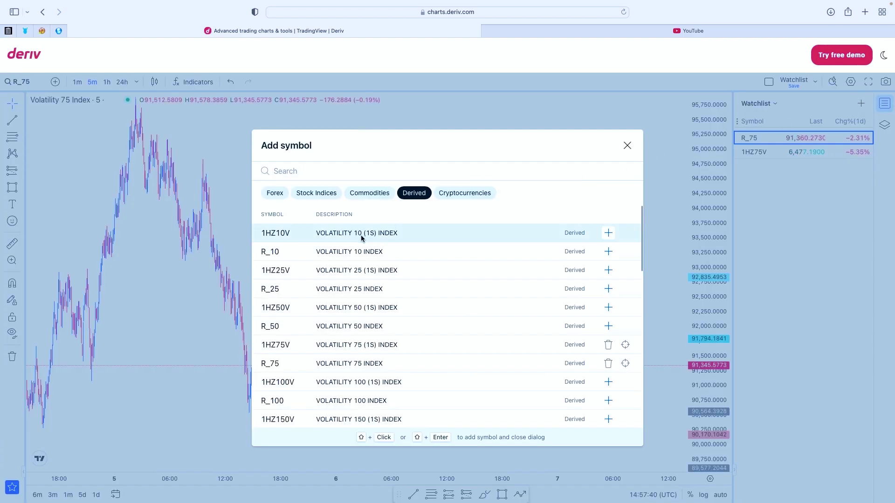
click(608, 232)
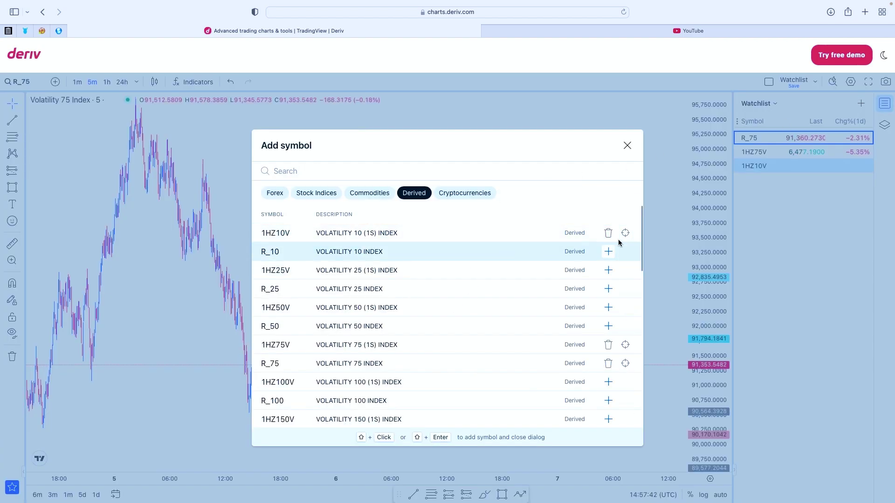
click(628, 145)
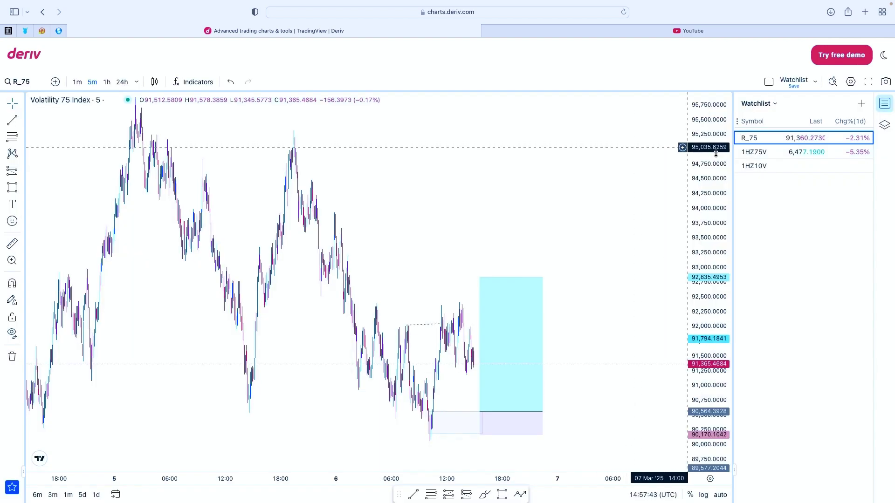
click(770, 166)
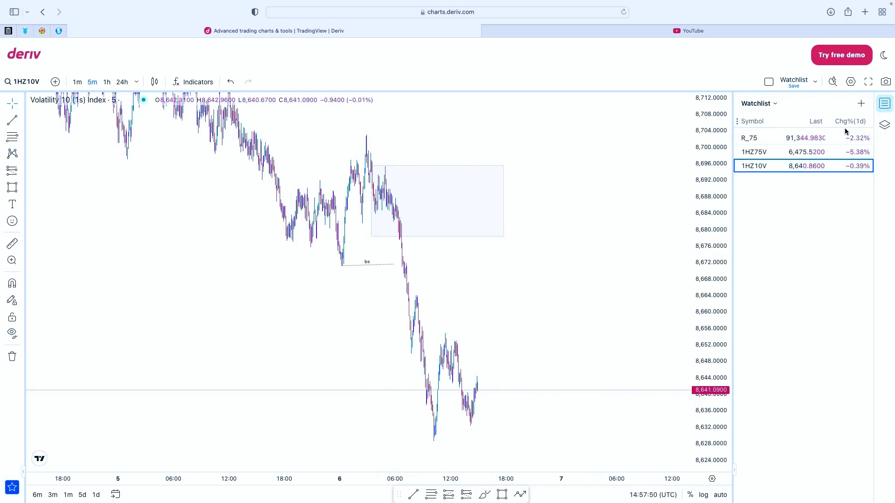
Hide the watchlist to give the 1HZ10V chart more width
click(885, 103)
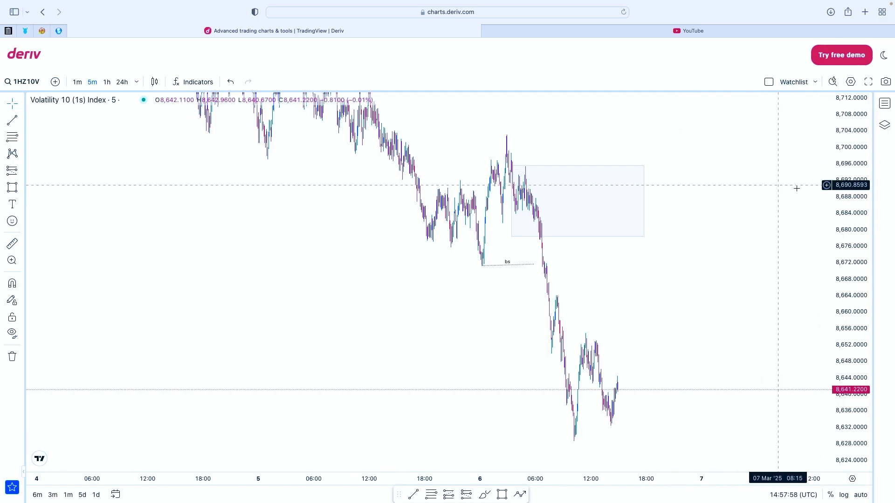
click(885, 104)
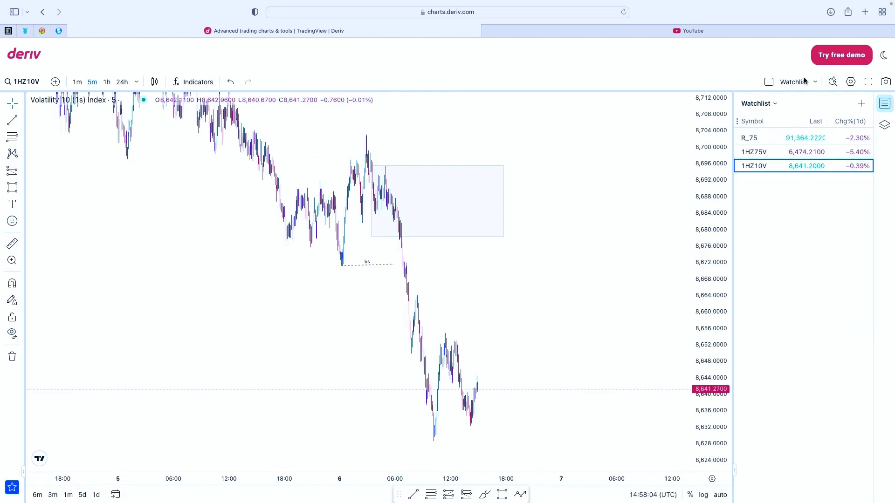
click(885, 106)
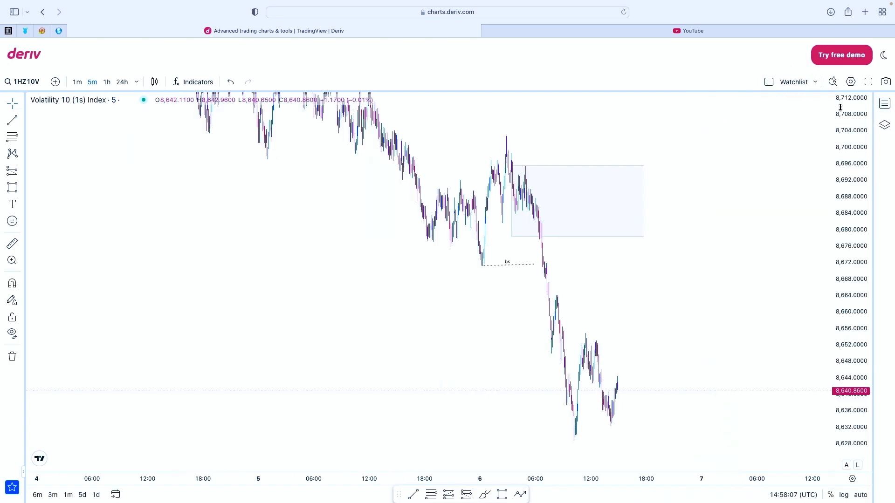
Extend the "bs" trend line's later end horizontally to about 06:40 on 6 March at 8,671.29
click(541, 267)
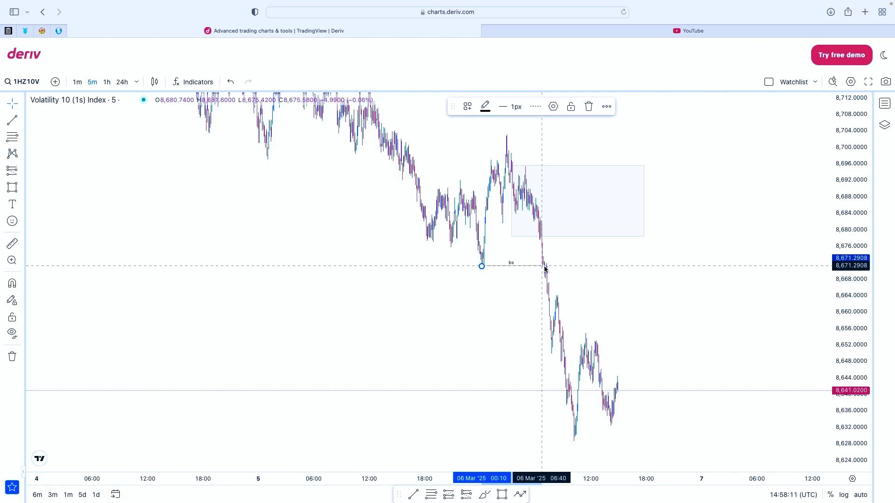
click(587, 262)
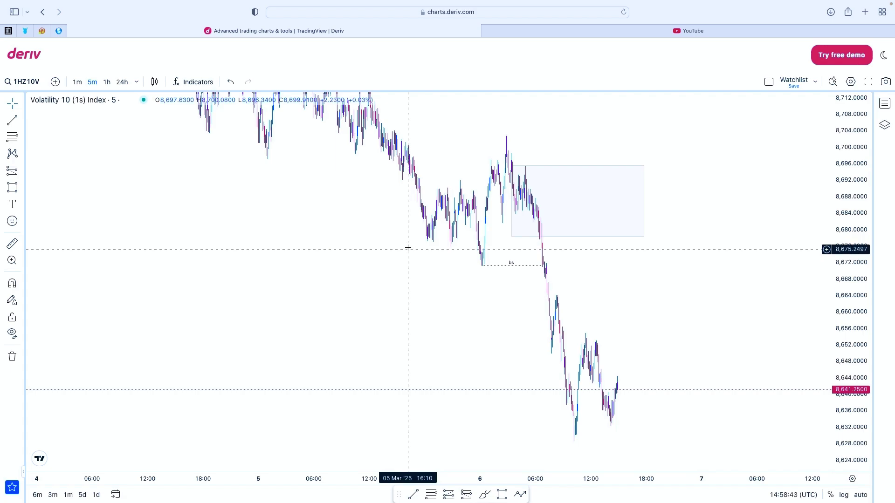
Examine the list of saved chart layouts without loading one
click(816, 82)
click(828, 151)
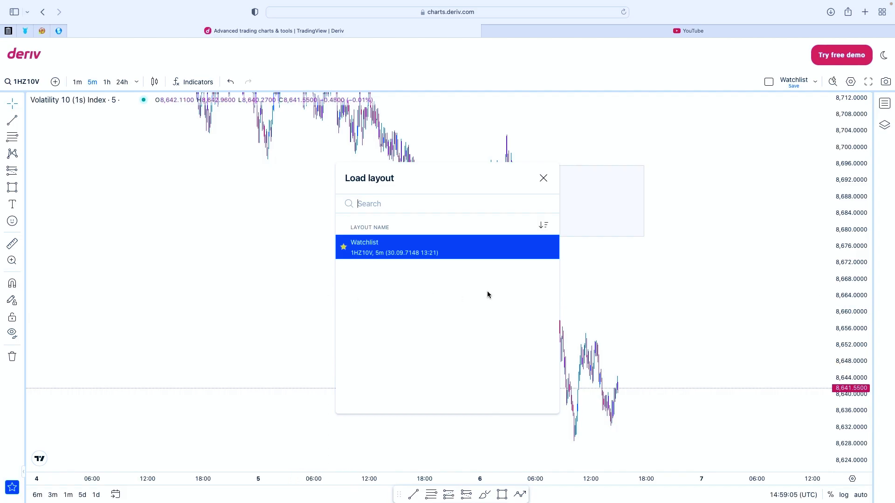
key(Escape)
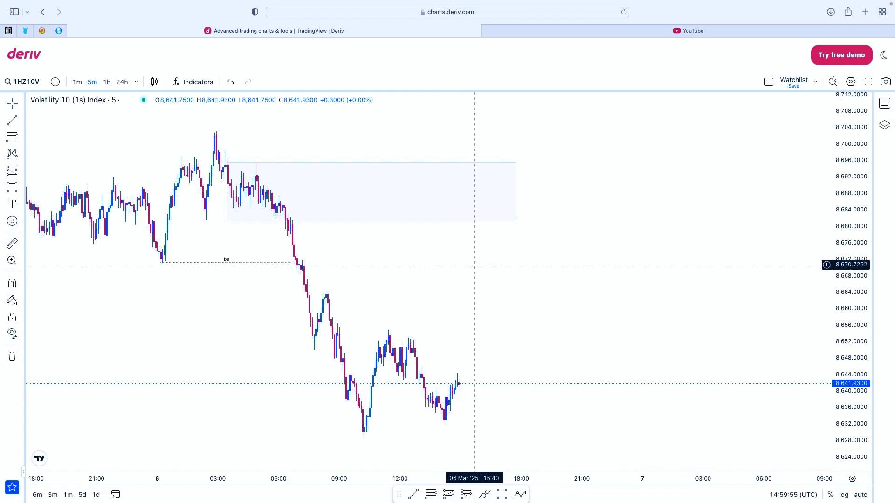
Raise the lower edge of the 6 March rectangle zone to about 8,682
drag(475, 264, 542, 265)
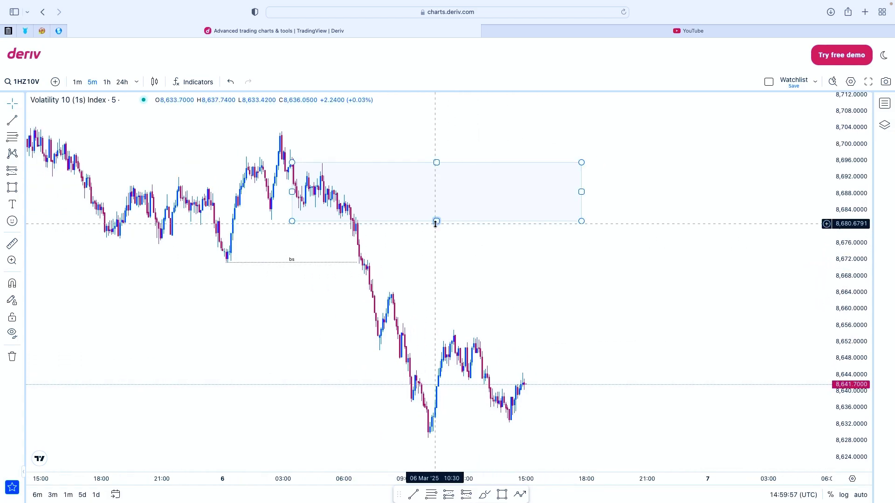
click(434, 219)
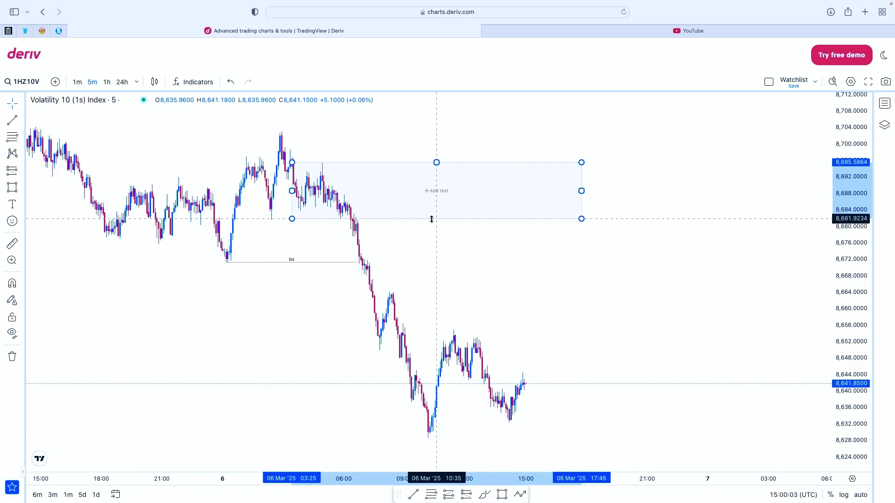
click(431, 219)
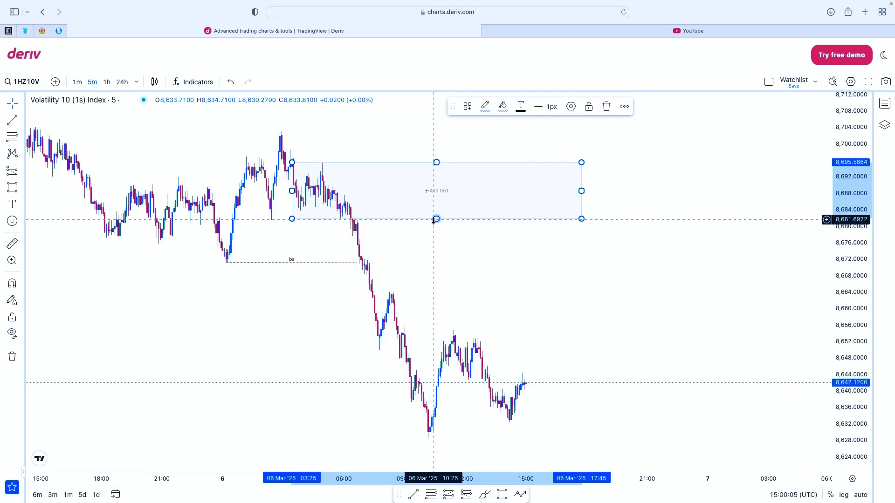